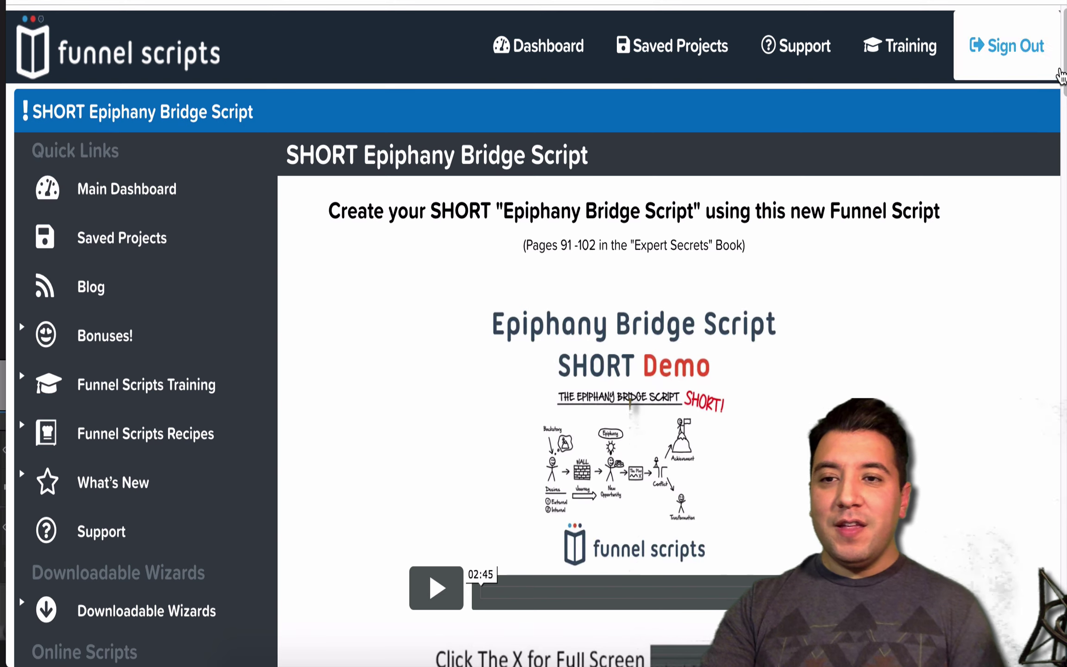
{"action": "scroll", "coordinate": [1060, 81], "scroll_direction": "down", "scroll_amount": 3}
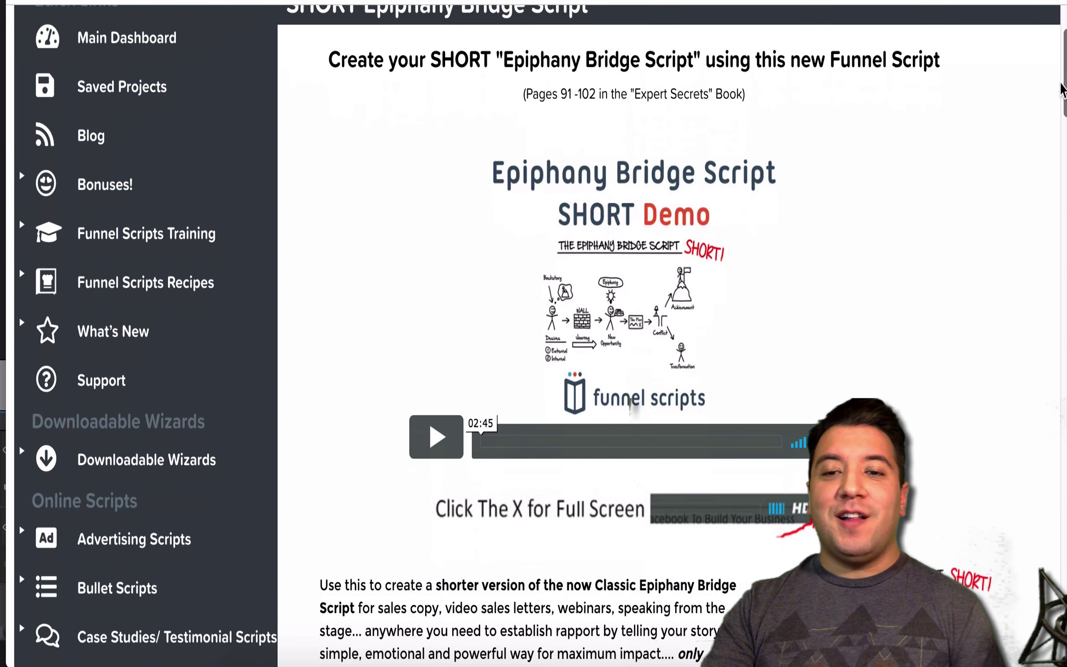
{"action": "left_click_drag", "start_coordinate": [1061, 84], "coordinate": [1063, 81]}
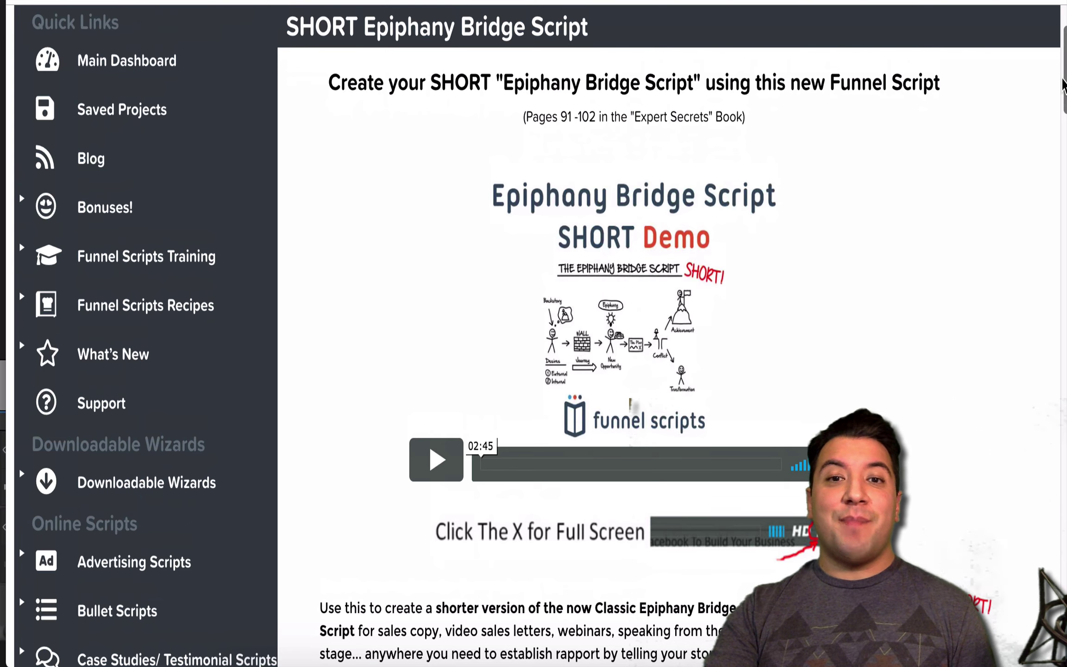
{"action": "mouse_move", "coordinate": [1062, 84]}
{"action": "left_mouse_down"}
{"action": "mouse_move", "coordinate": [1051, 190]}
{"action": "mouse_move", "coordinate": [1065, 102]}
{"action": "left_mouse_up"}
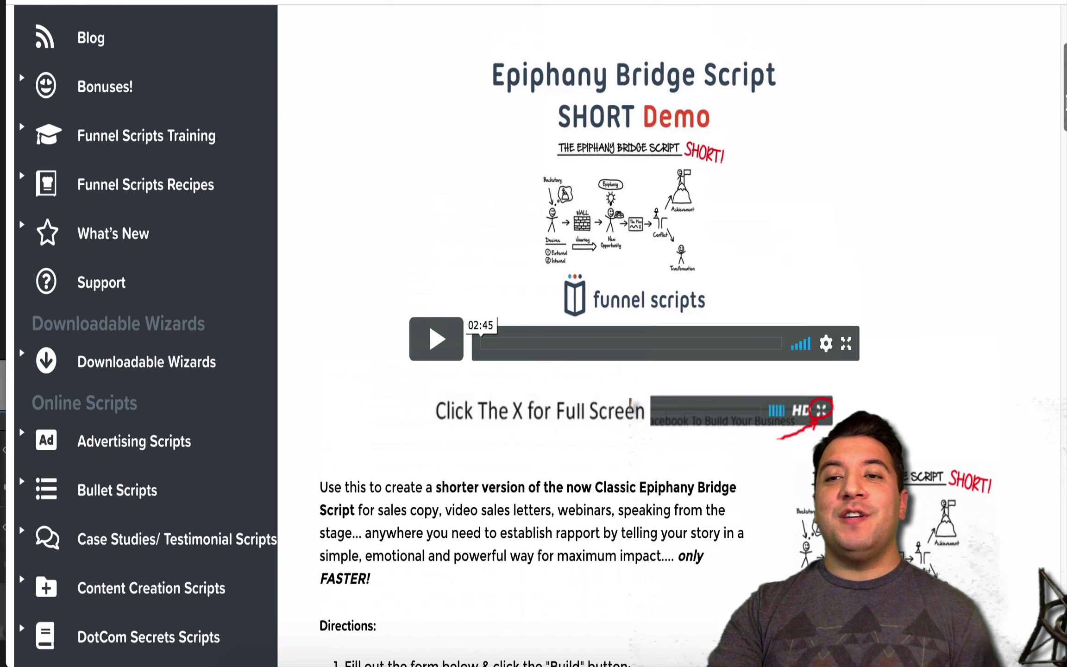
{"action": "left_click_drag", "start_coordinate": [1065, 102], "coordinate": [1064, 92]}
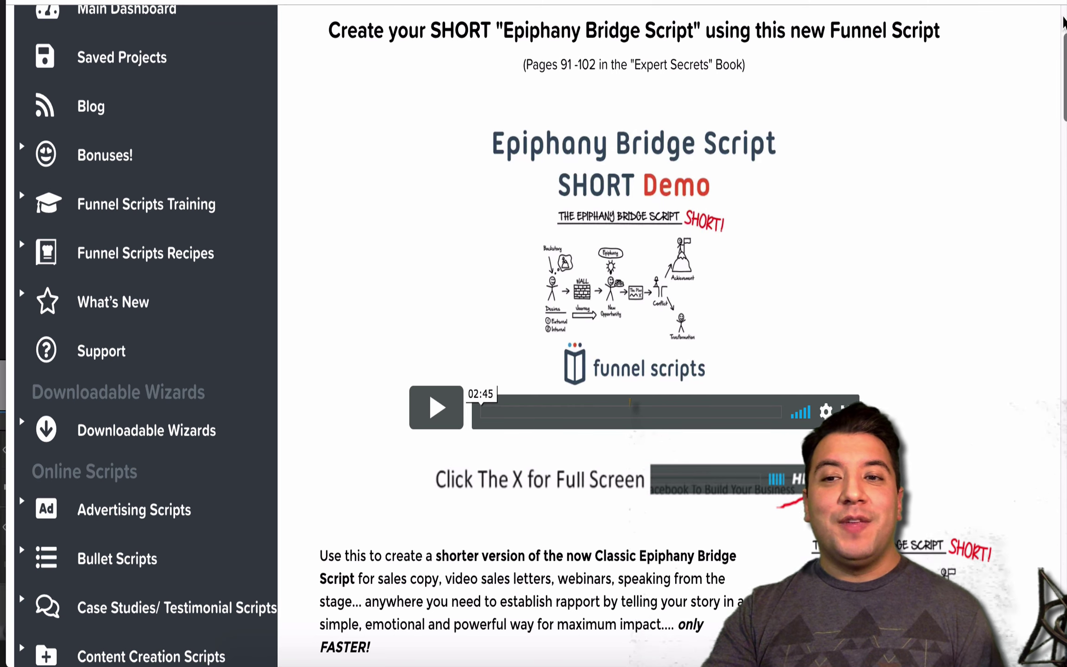
- Scroll past Directions and Example Projects to the empty Backstory Identity and Struggle fields
{"action": "scroll", "coordinate": [533, 197], "scroll_direction": "down", "scroll_amount": 4}
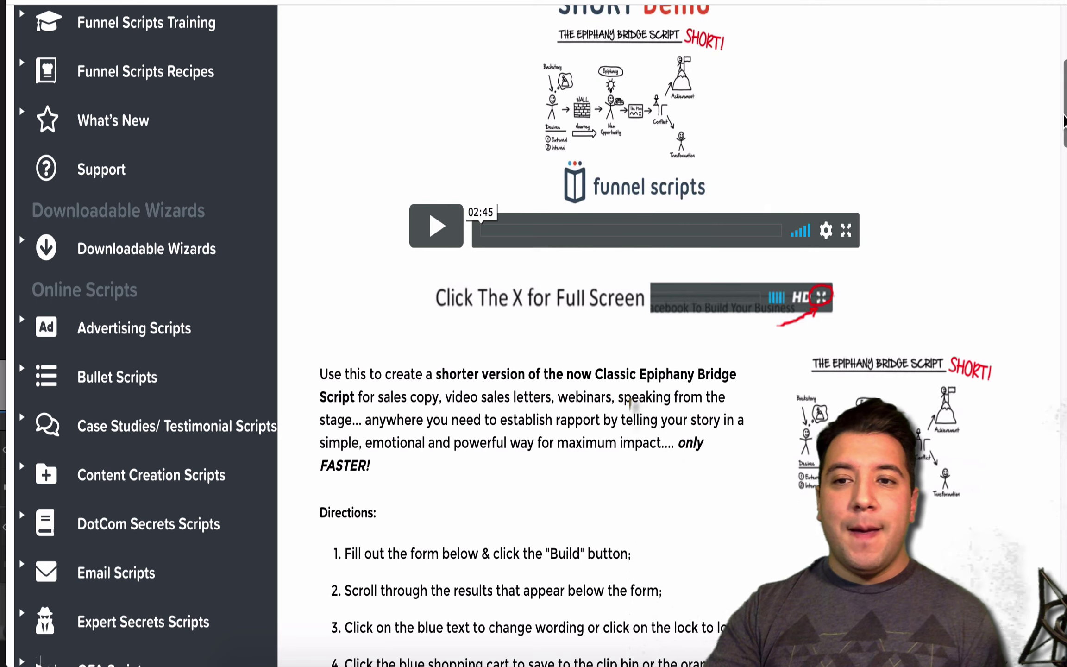
{"action": "left_click_drag", "start_coordinate": [1063, 121], "coordinate": [1057, 190]}
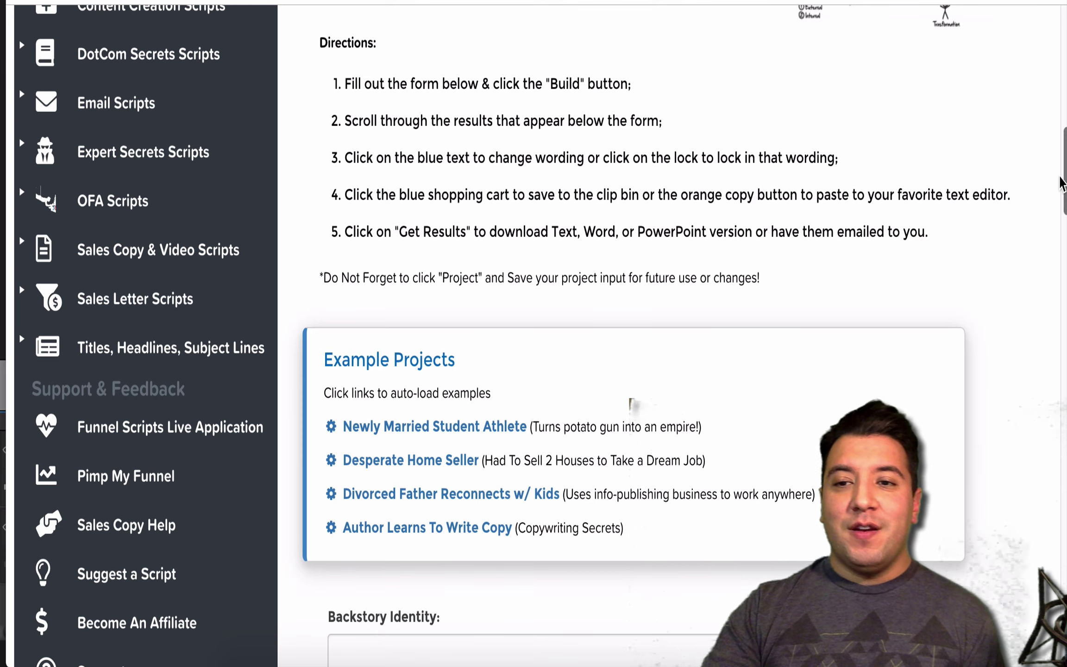
{"action": "left_click_drag", "start_coordinate": [1061, 183], "coordinate": [1052, 252]}
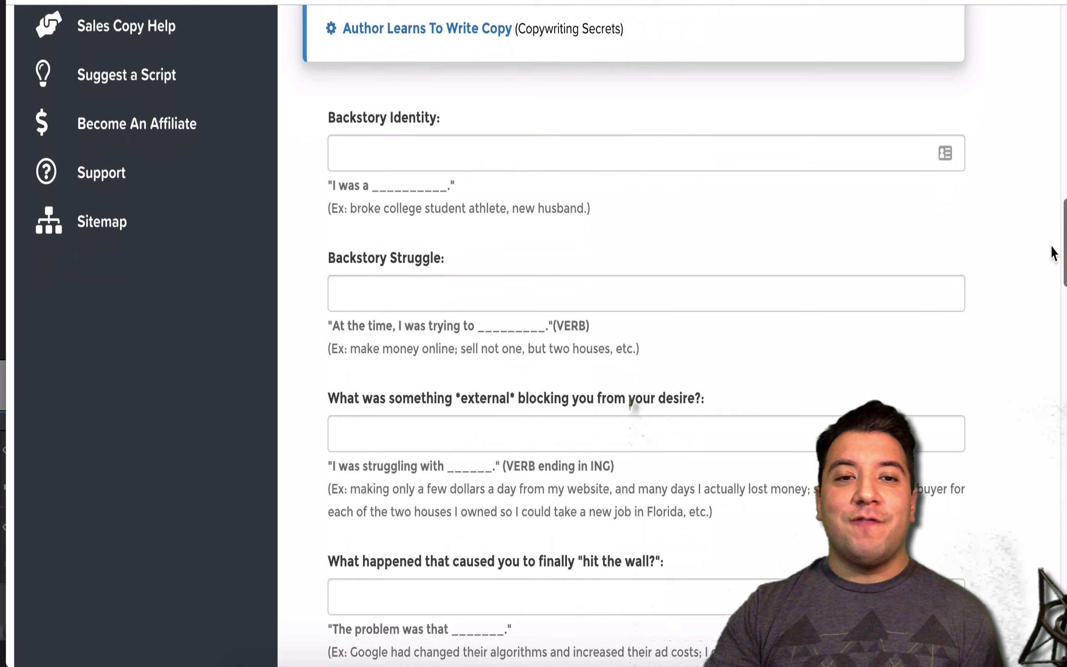
{"action": "scroll", "coordinate": [867, 248], "scroll_direction": "up", "scroll_amount": 2}
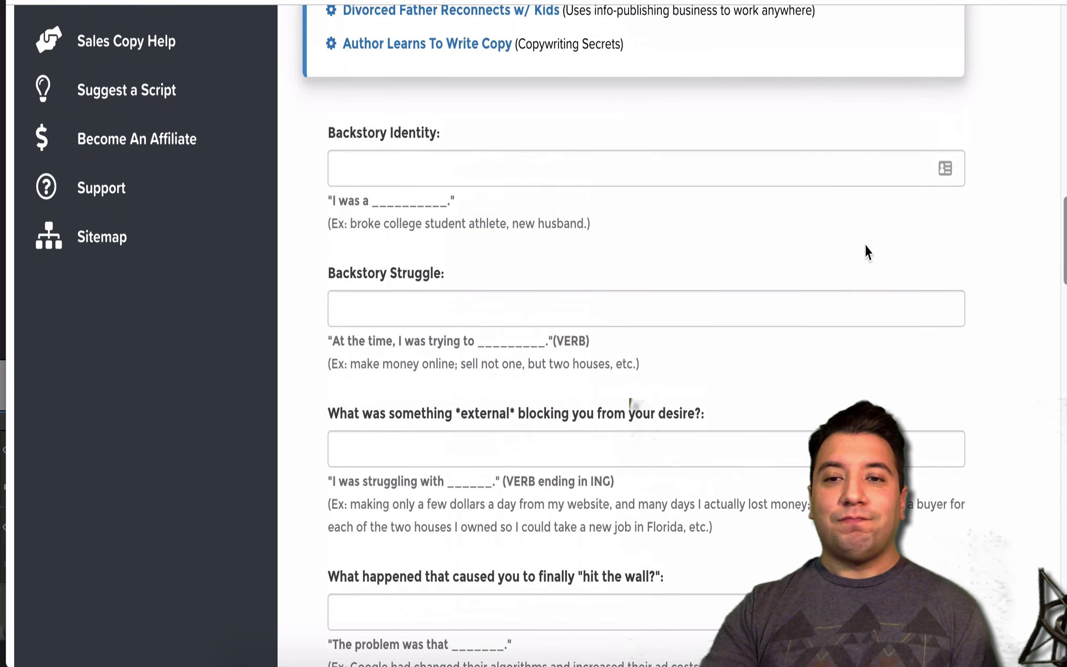
- Enter Backstory Identity 'broke hungry college student' and Backstory Struggle 'survive and put food on the table'
{"action": "left_click", "coordinate": [781, 174]}
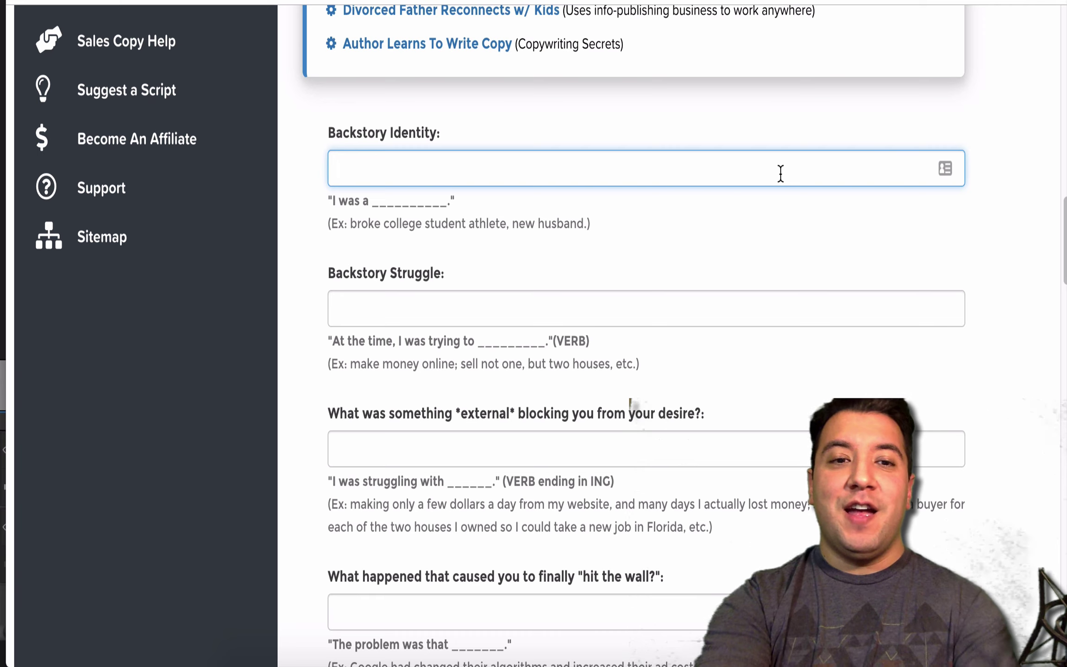
{"action": "type", "text": "broke hu"}
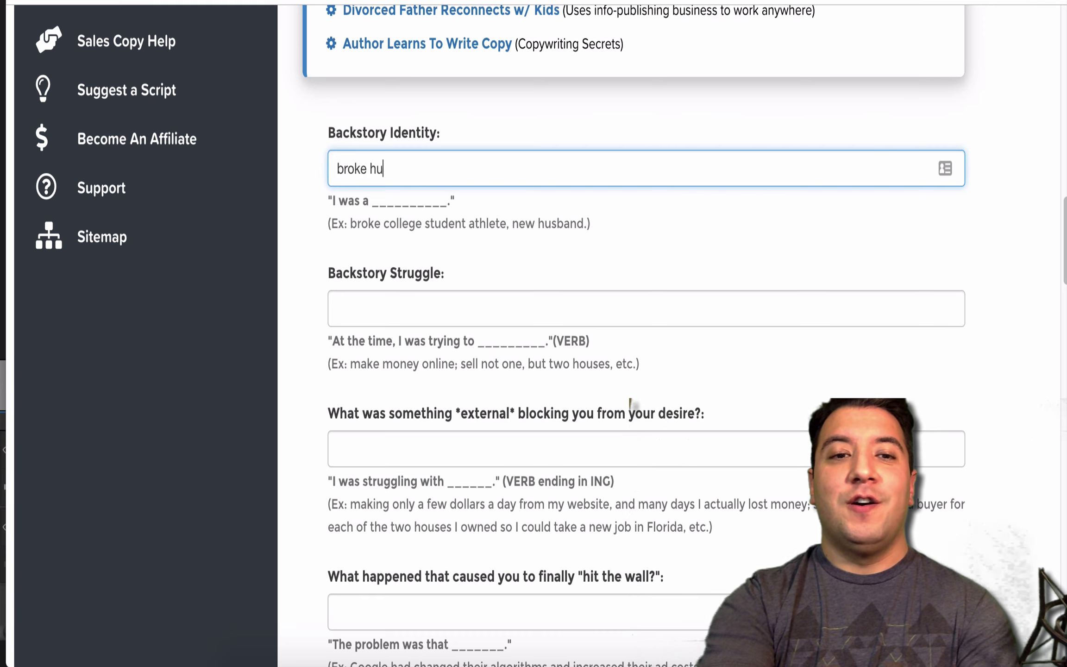
{"action": "type", "text": "ngry college st"}
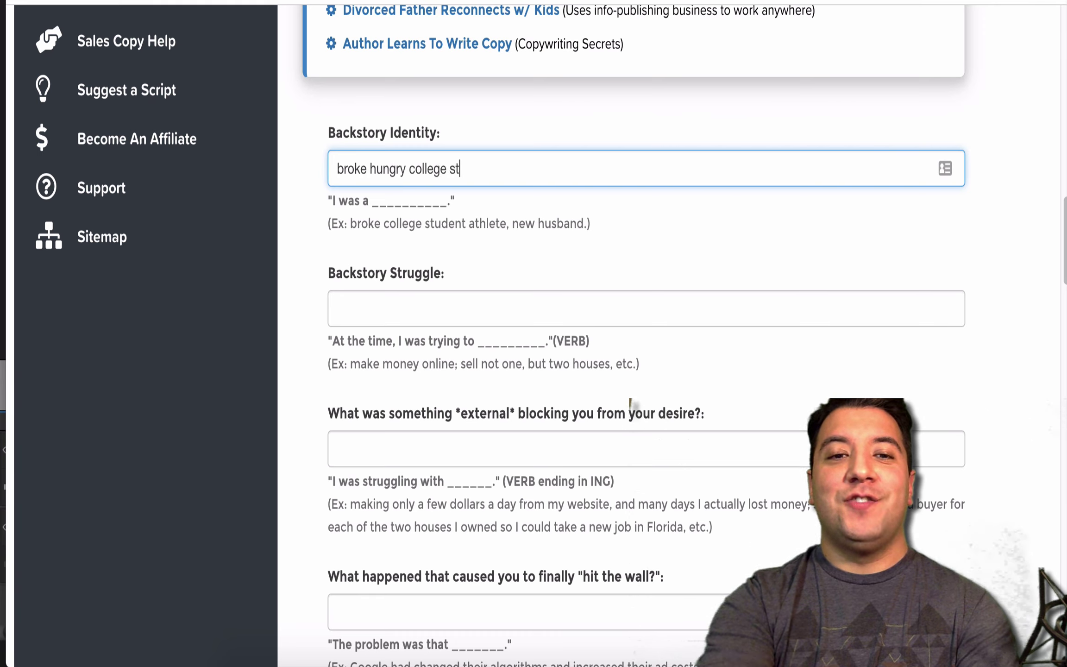
{"action": "type", "text": "udent"}
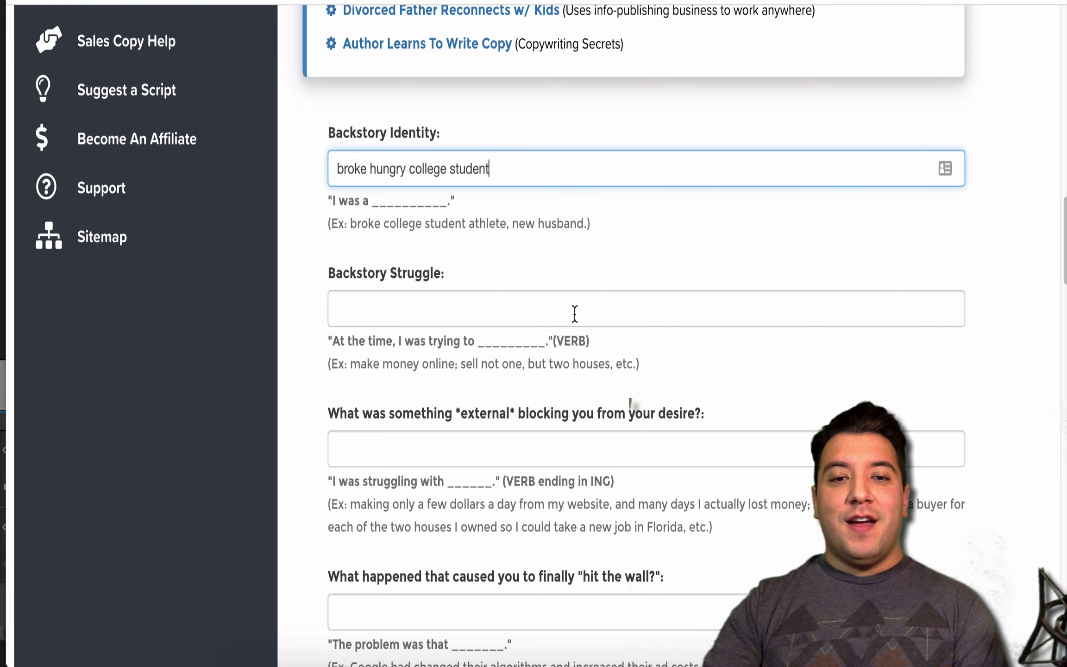
{"action": "left_click", "coordinate": [578, 308]}
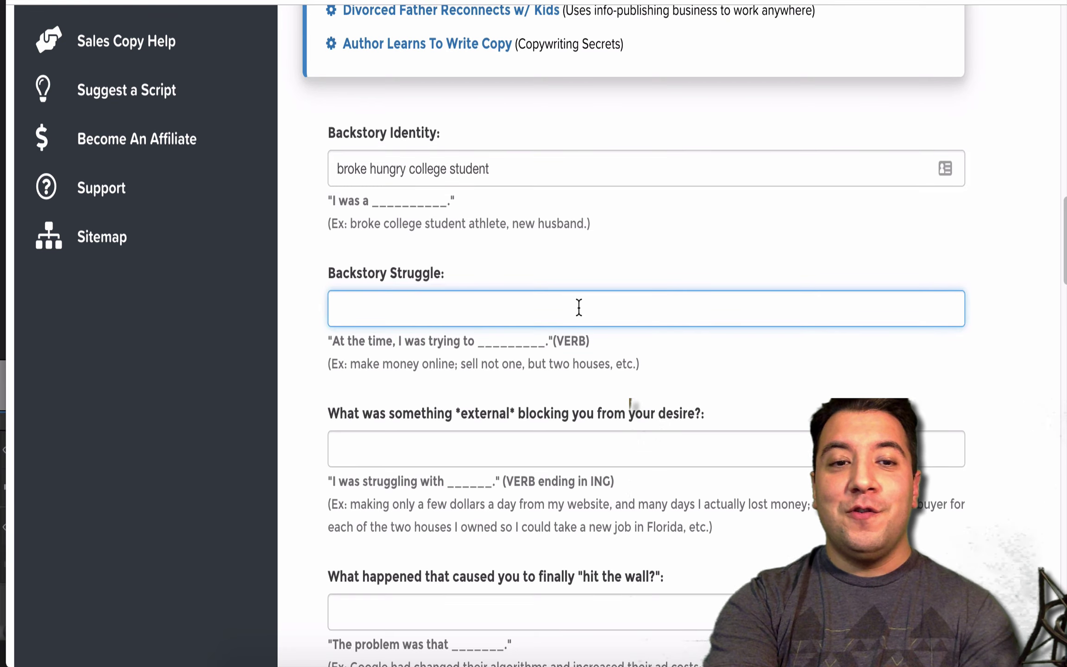
{"action": "type", "text": "ma"}
{"action": "key", "text": "BackSpace"}
{"action": "key", "text": "BackSpace"}
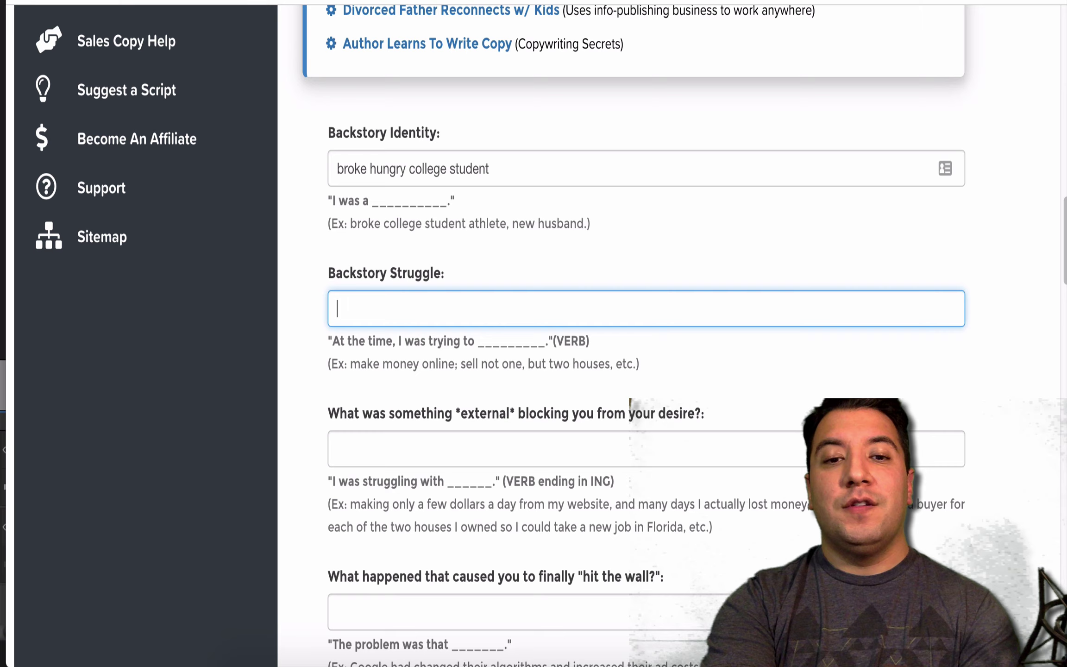
{"action": "type", "text": "sur"}
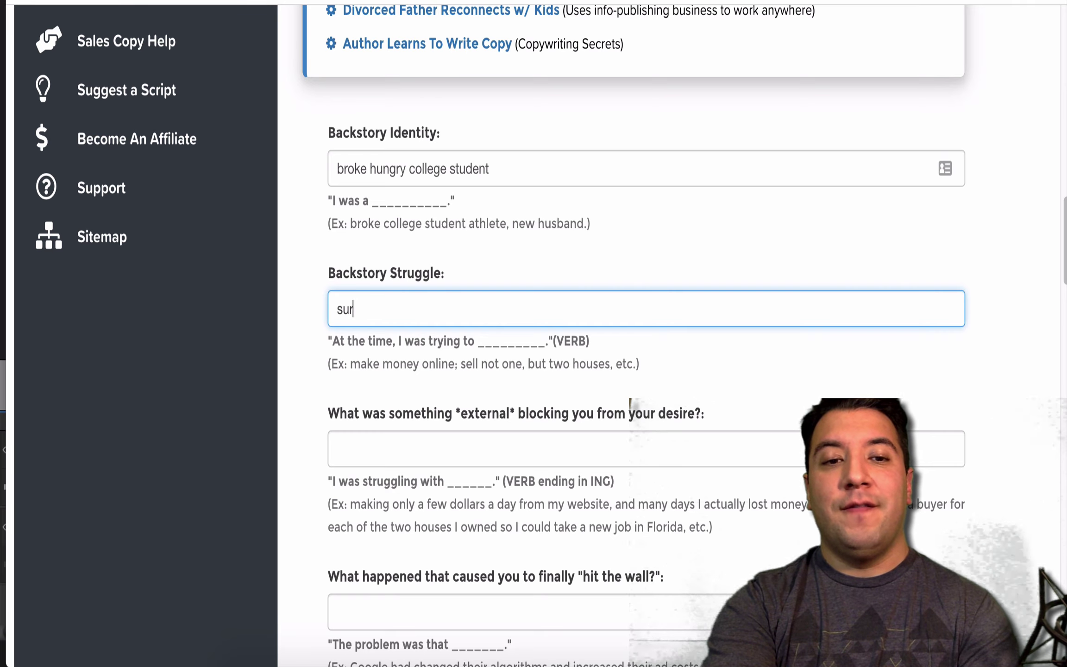
{"action": "type", "text": "vive"}
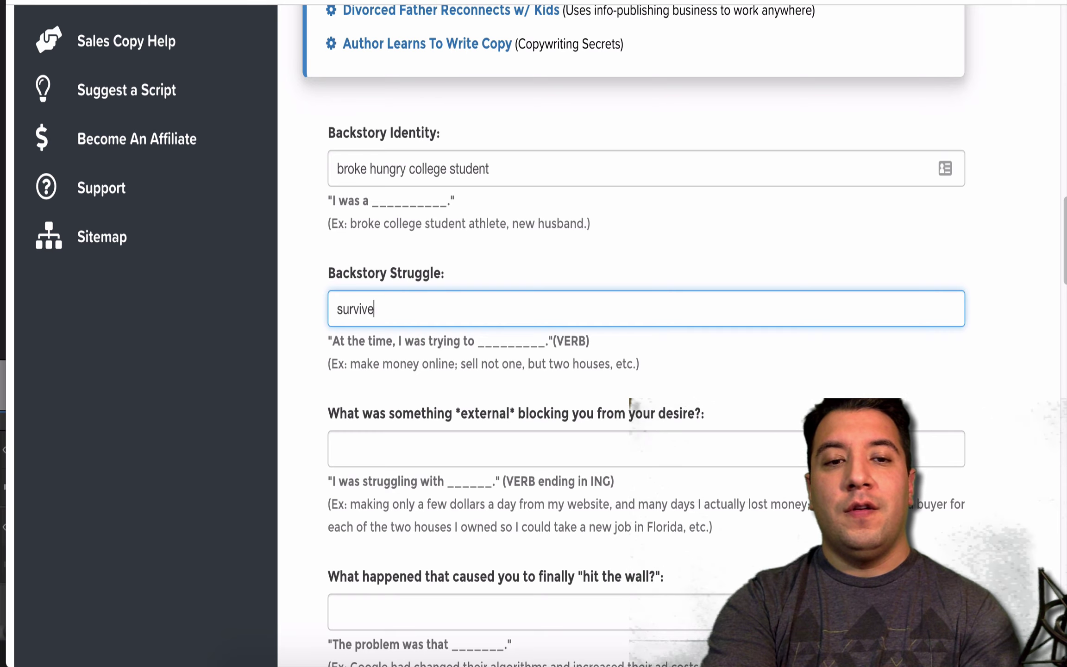
{"action": "type", "text": " and put food on"}
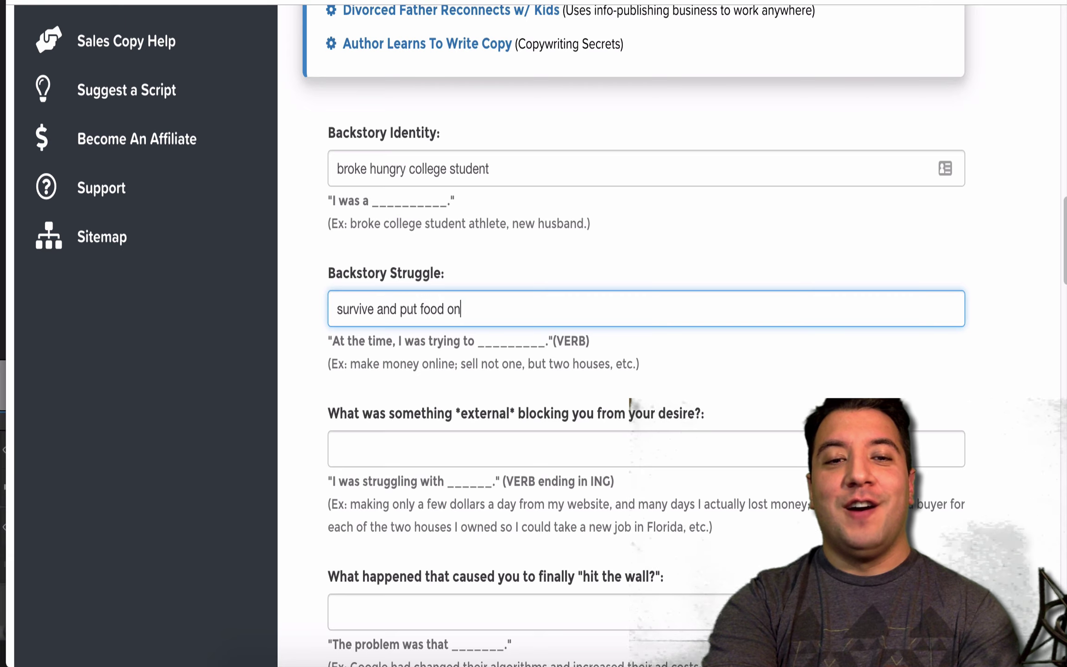
{"action": "type", "text": " the table"}
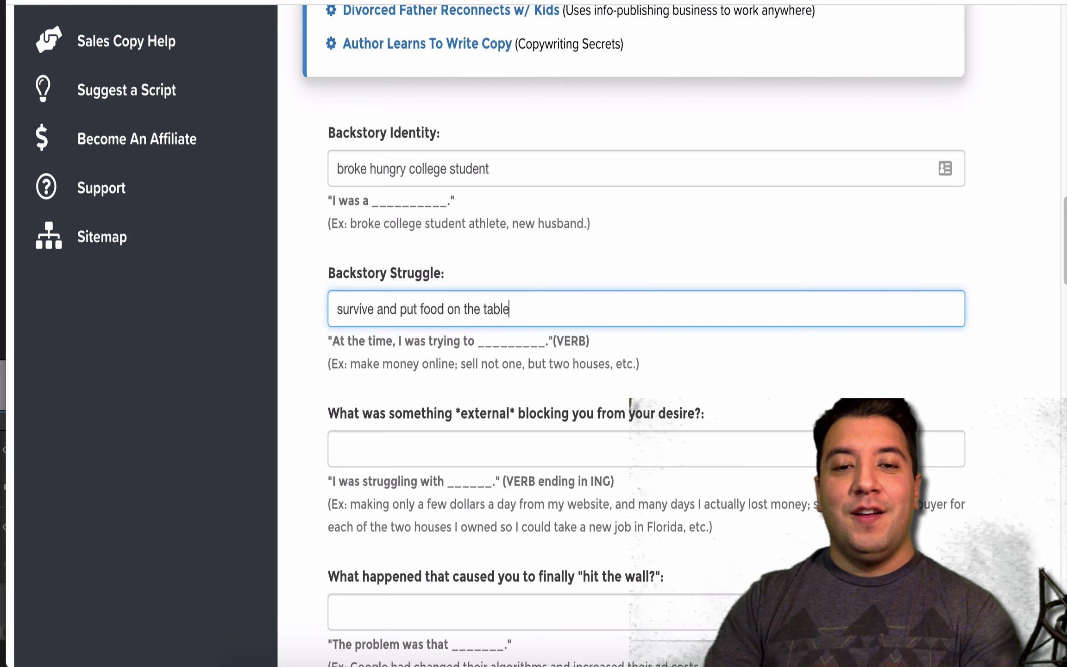
- Set the external blocker answer to 'finding time', replacing 'lack of self-confidence'
{"action": "left_click", "coordinate": [610, 441]}
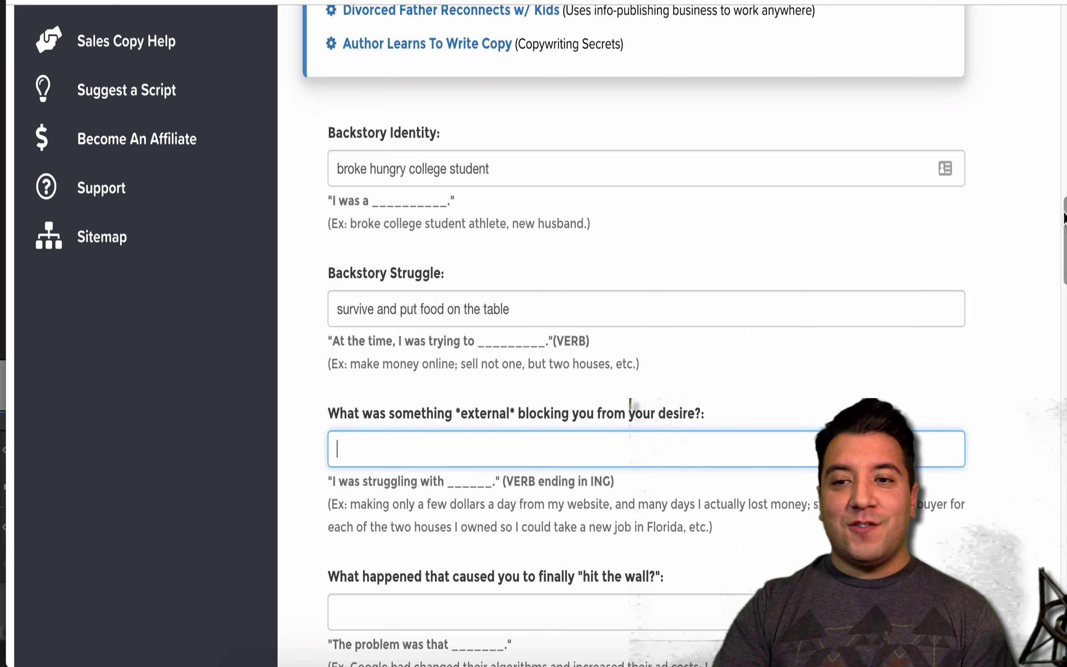
{"action": "left_click_drag", "start_coordinate": [1063, 218], "coordinate": [1064, 254]}
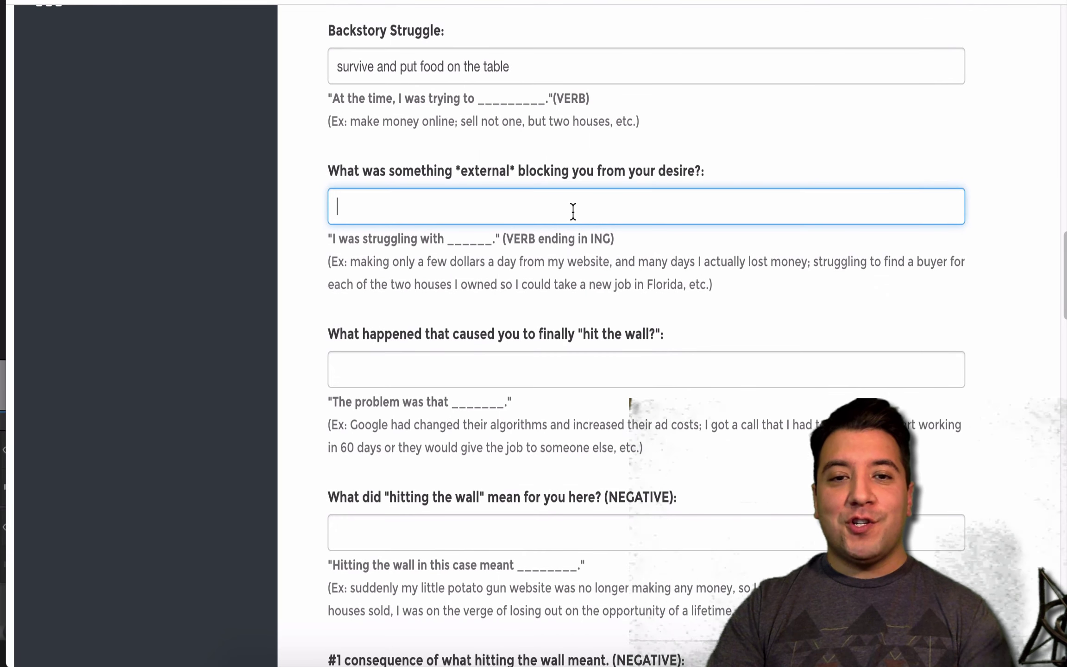
{"action": "type", "text": "la"}
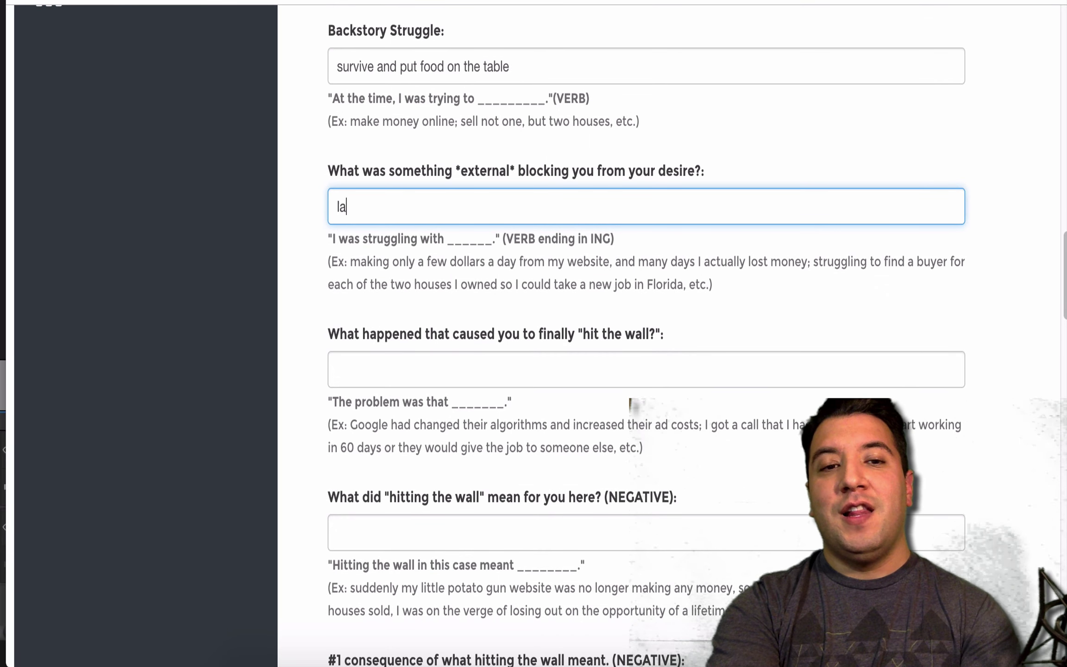
{"action": "type", "text": "ck of self-confidence"}
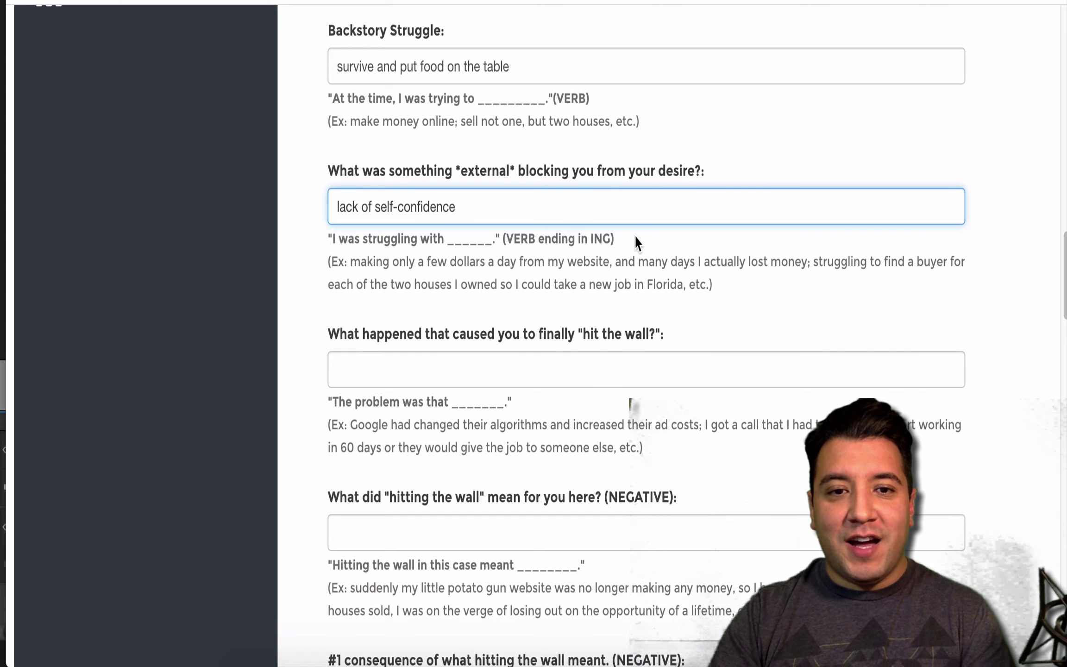
{"action": "left_click_drag", "start_coordinate": [504, 202], "coordinate": [330, 198]}
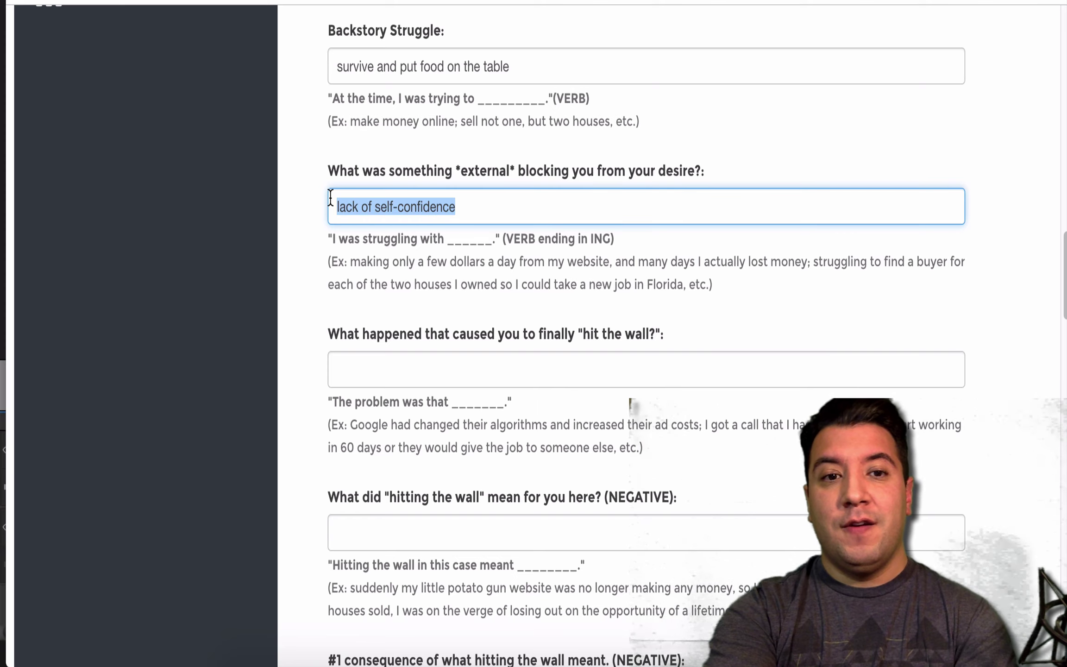
{"action": "type", "text": "finding time"}
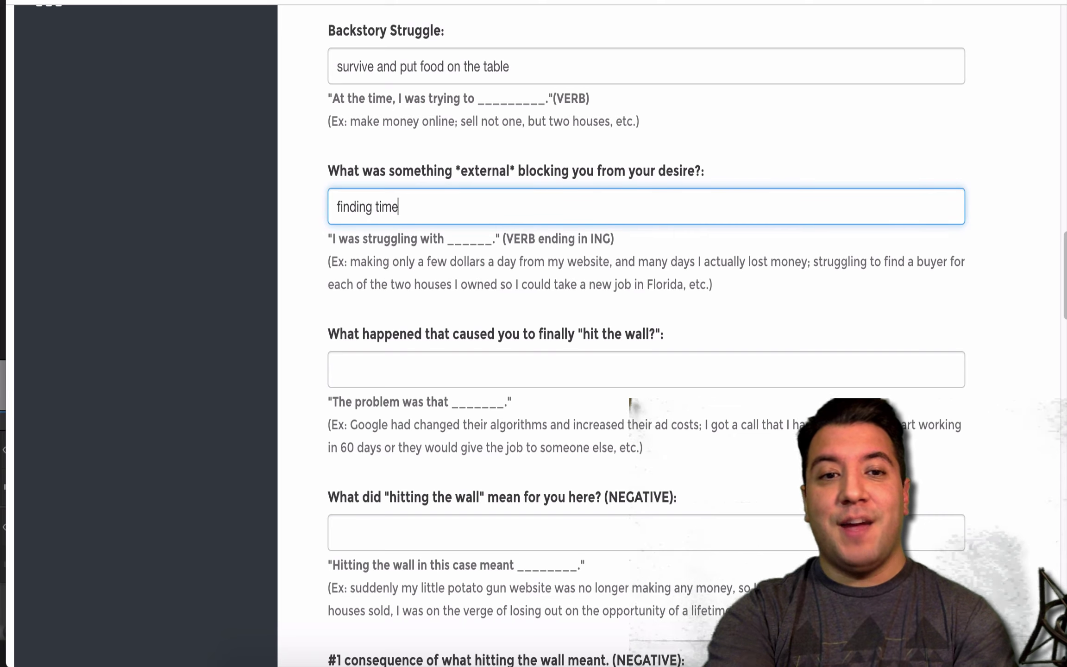
- Type the hit-the-wall reason 'I was just too busy with classes and my low paying job'
{"action": "left_click", "coordinate": [484, 367]}
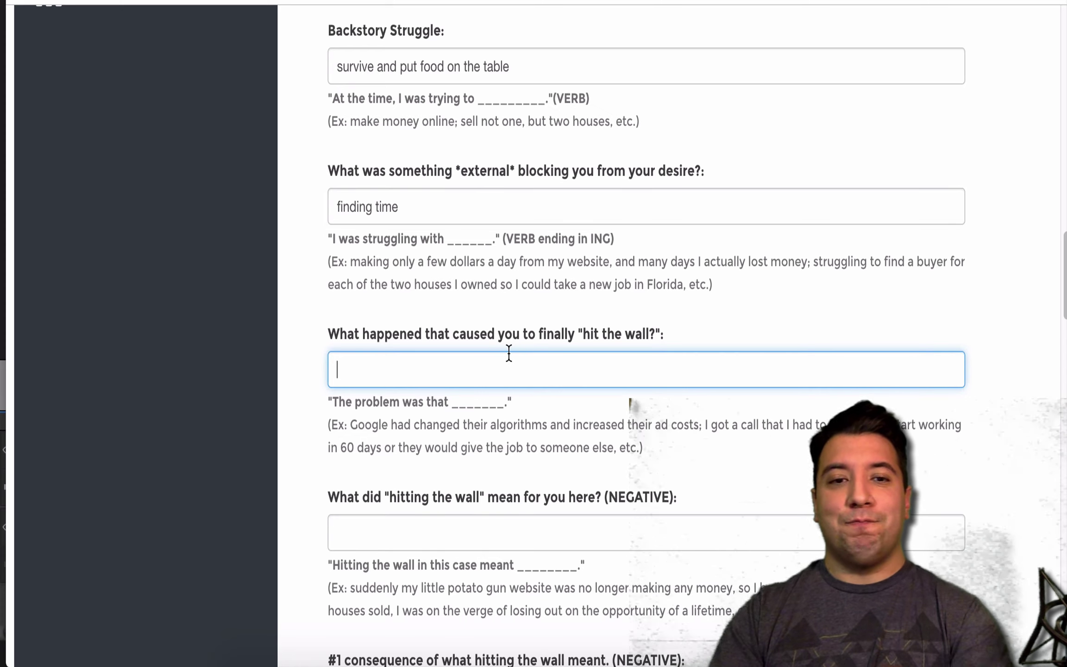
{"action": "type", "text": "I wa"}
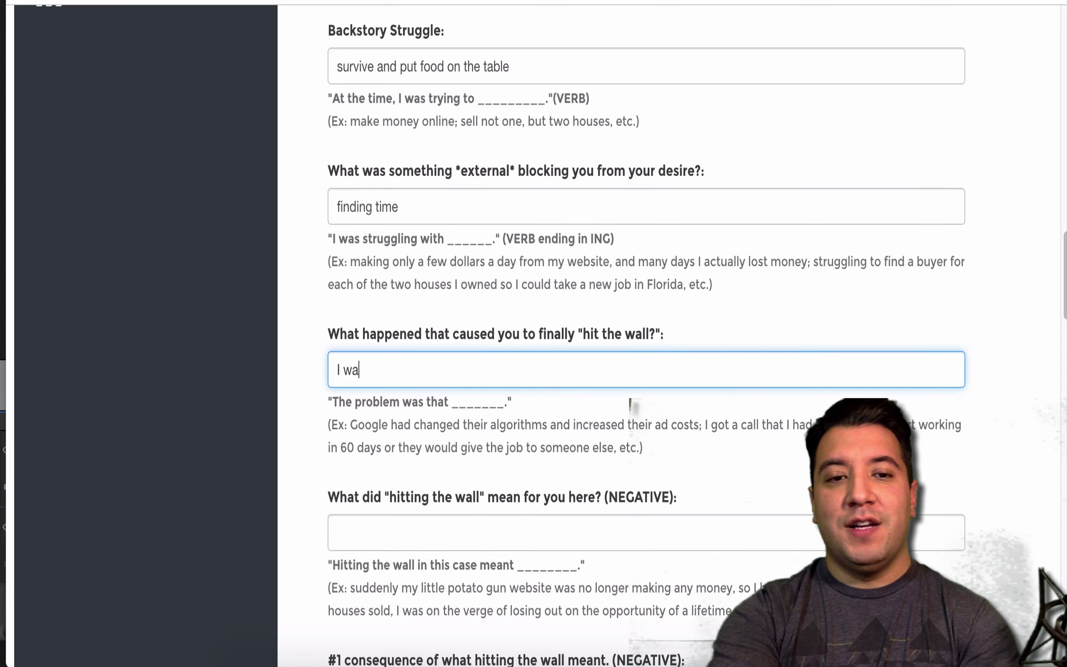
{"action": "type", "text": "s just go"}
{"action": "key", "text": "BackSpace"}
{"action": "key", "text": "BackSpace"}
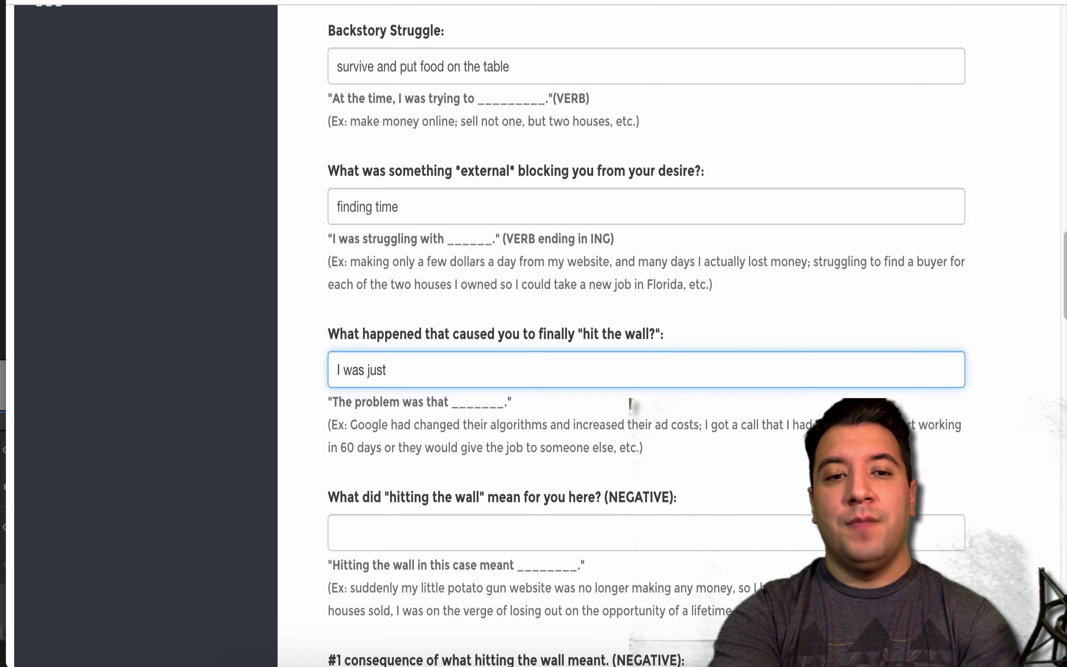
{"action": "type", "text": "too busy "}
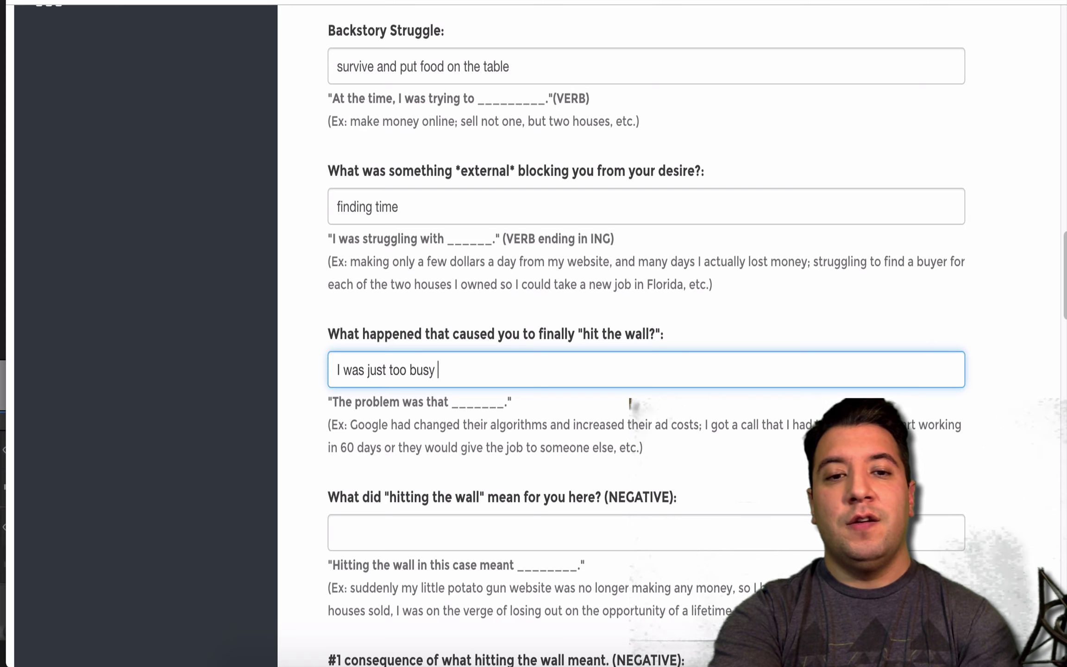
{"action": "type", "text": "with classee"}
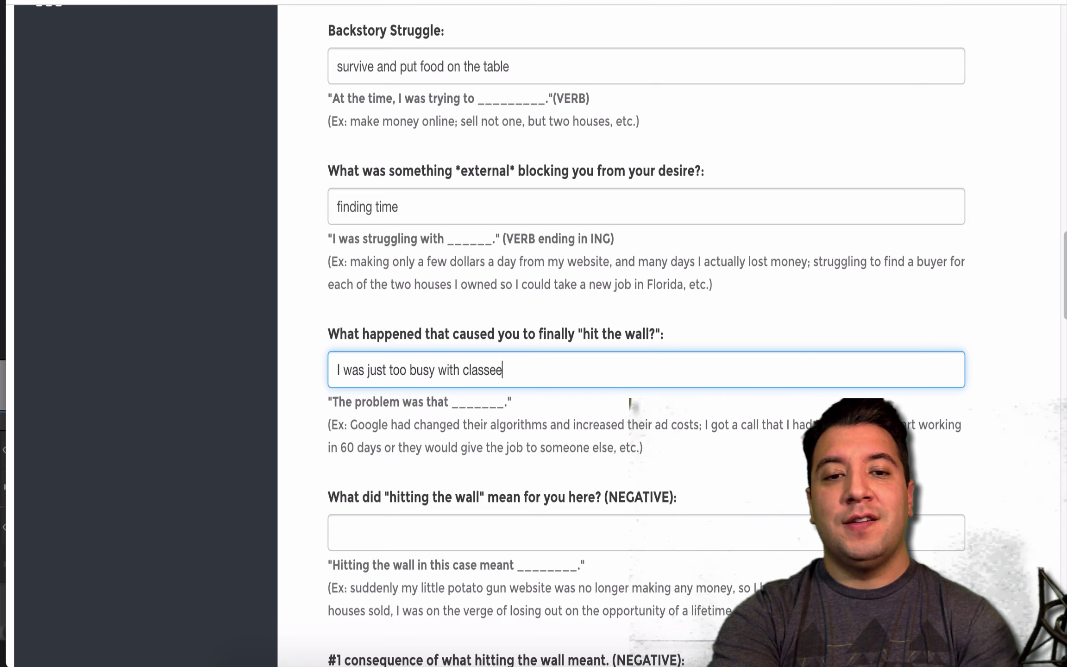
{"action": "key", "text": "BackSpace"}
{"action": "type", "text": "s and "}
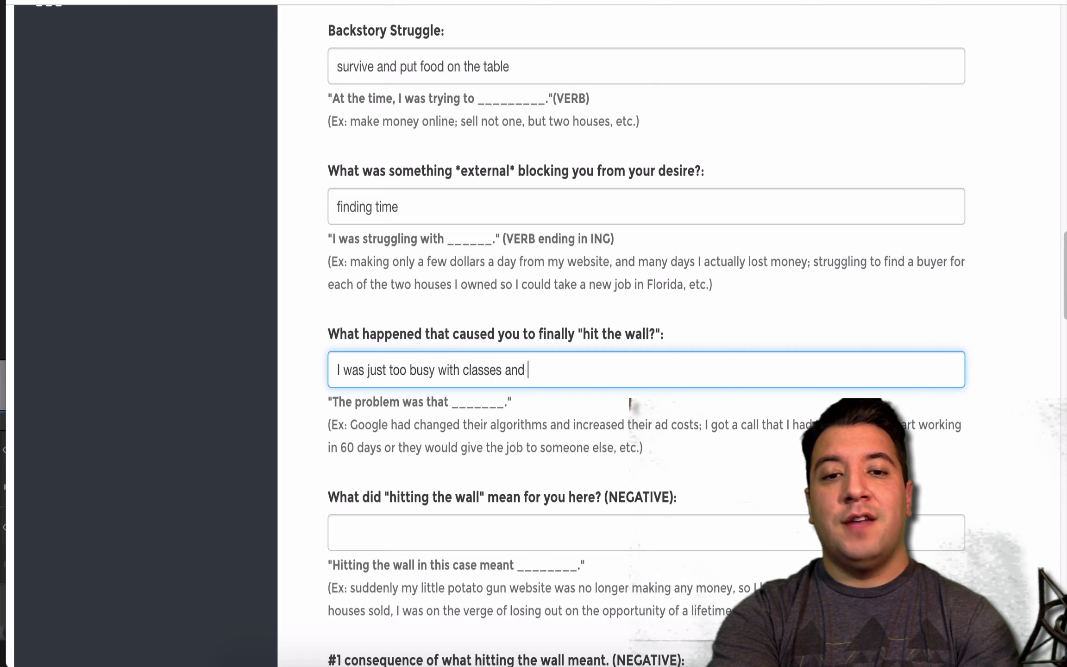
{"action": "type", "text": "my "}
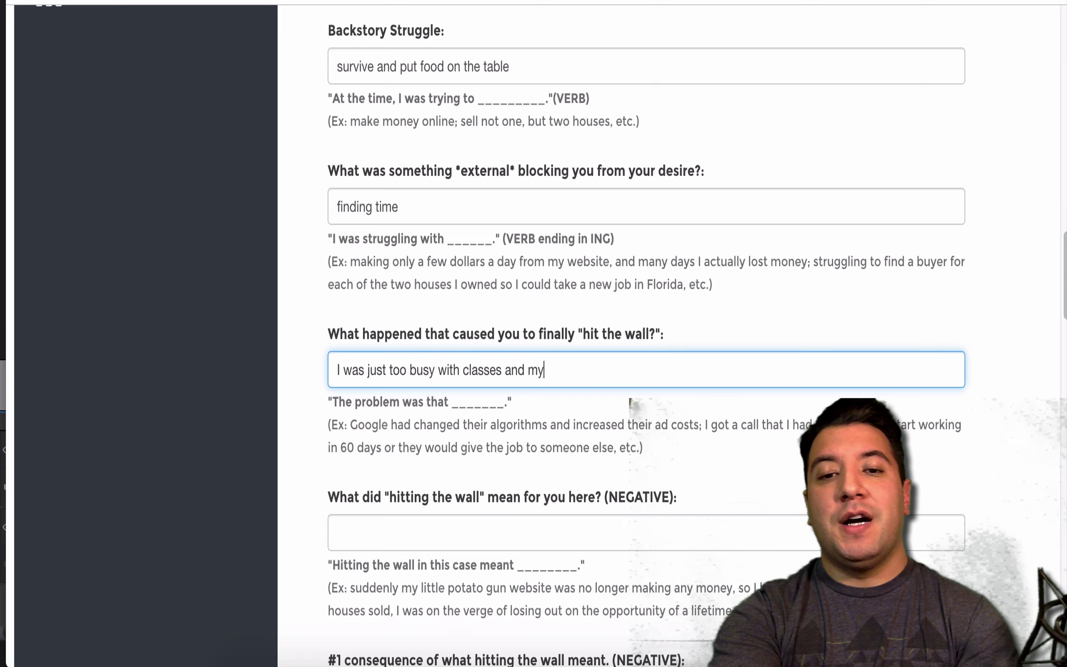
{"action": "type", "text": "low paying job"}
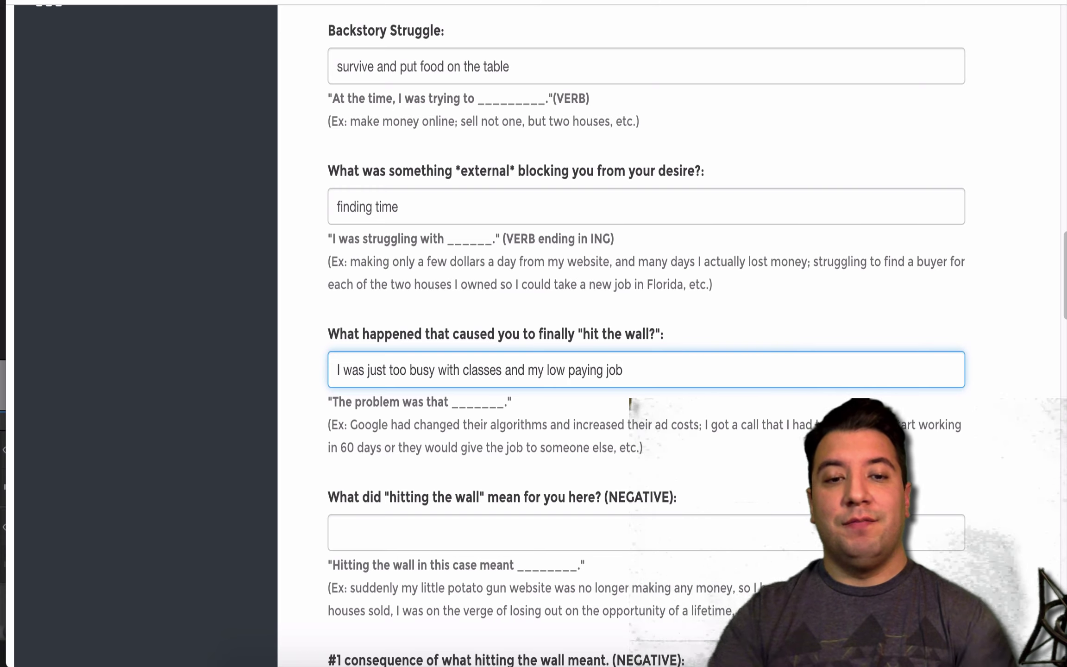
- Answer what hitting the wall meant: 'suddenly I was forced to drop out of college'
{"action": "left_click", "coordinate": [711, 537]}
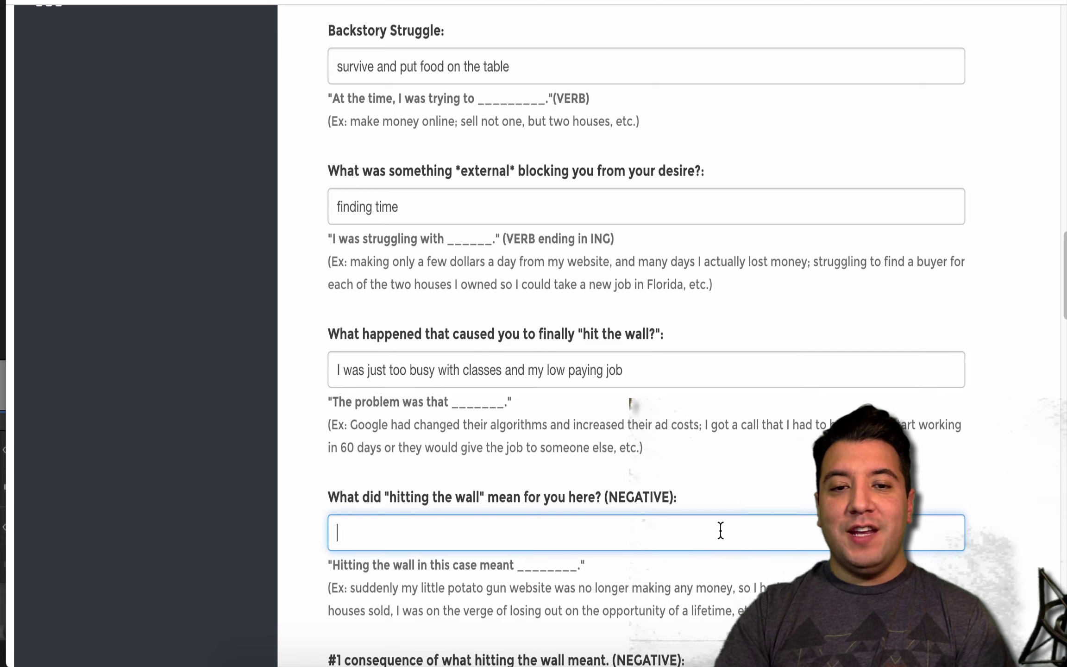
{"action": "left_click_drag", "start_coordinate": [1062, 277], "coordinate": [1064, 317]}
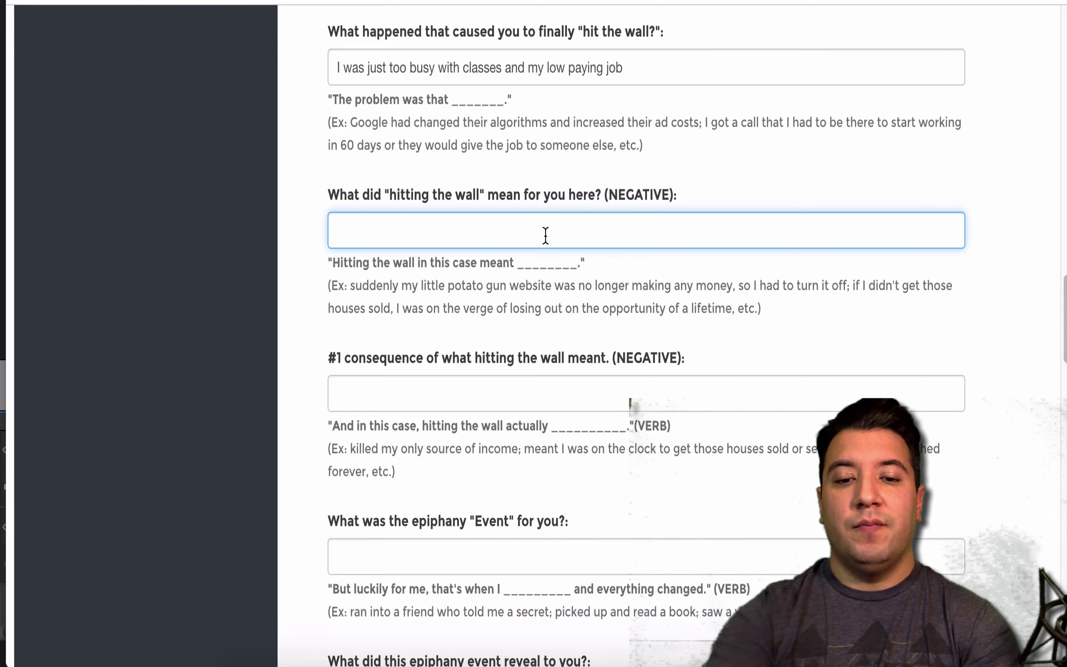
{"action": "type", "text": "suddently"}
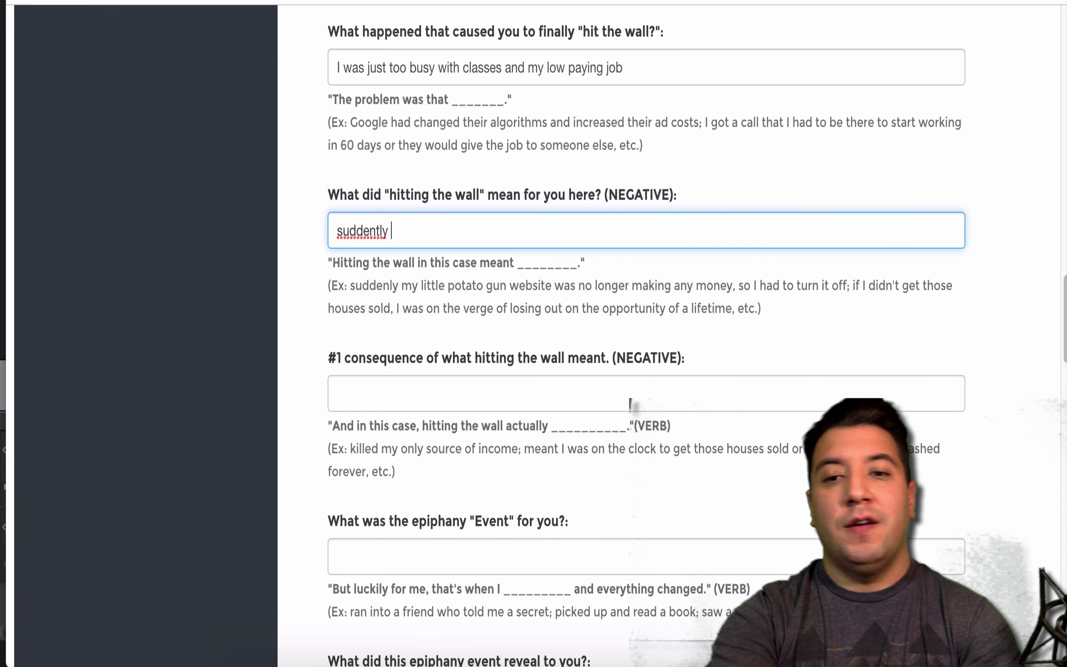
{"action": "key", "text": "BackSpace"}
{"action": "key", "text": "BackSpace"}
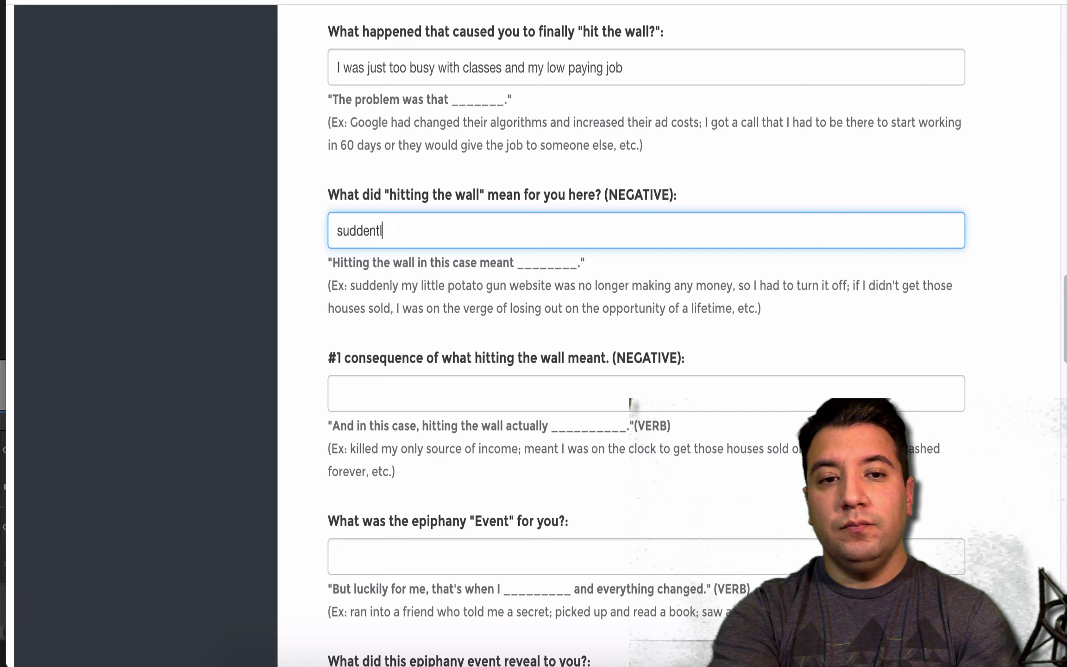
{"action": "type", "text": "y "}
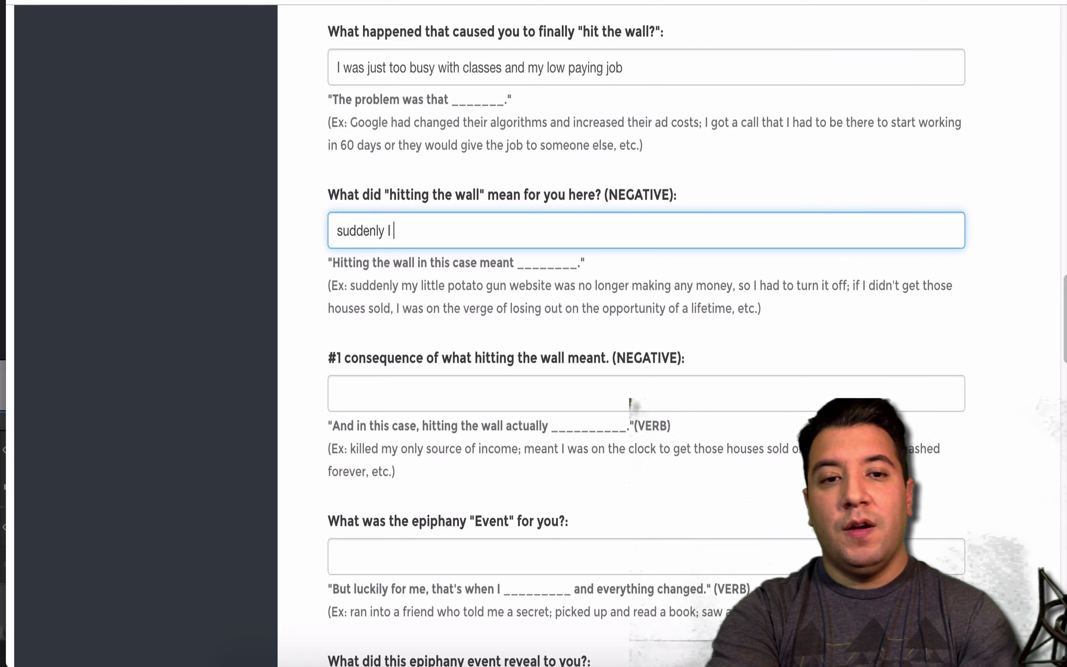
{"action": "type", "text": "I was forced "}
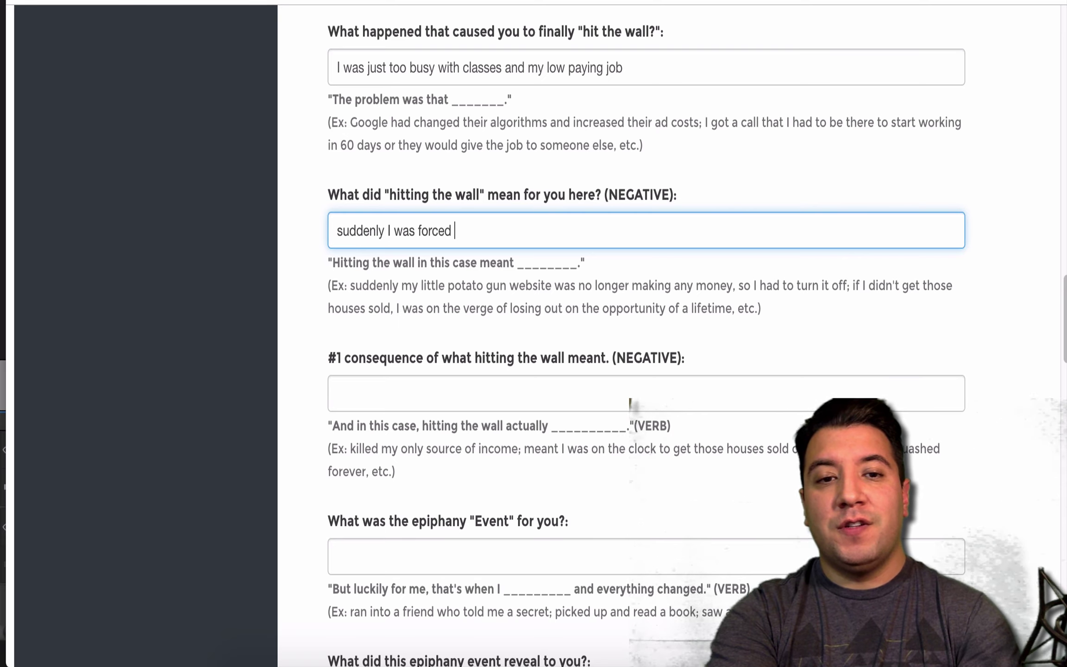
{"action": "type", "text": "to drop out o"}
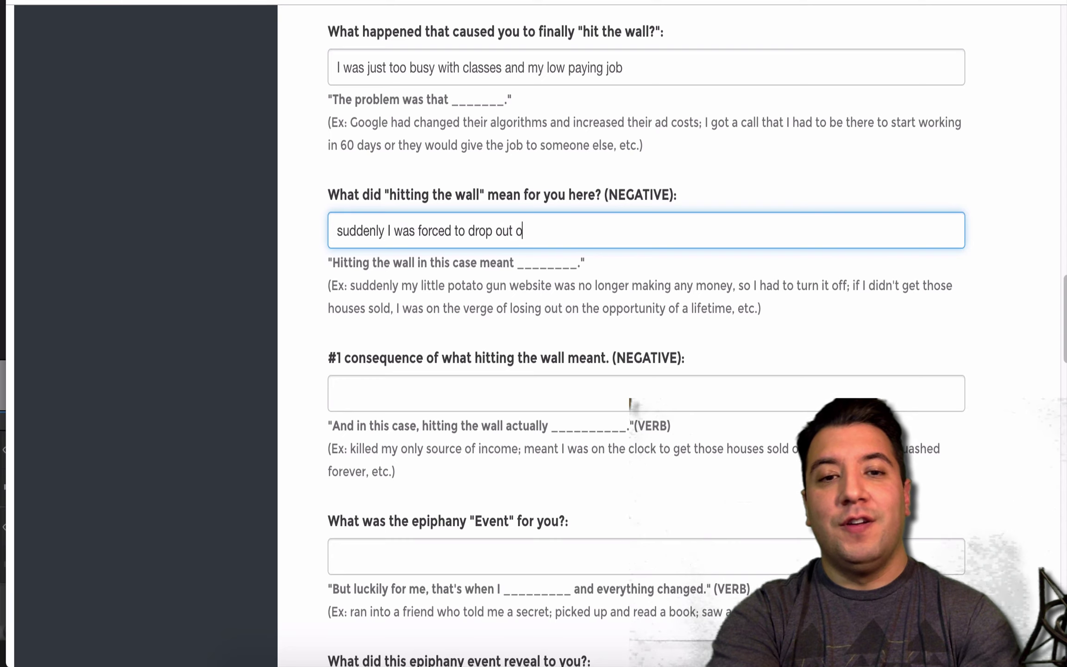
{"action": "type", "text": "f college"}
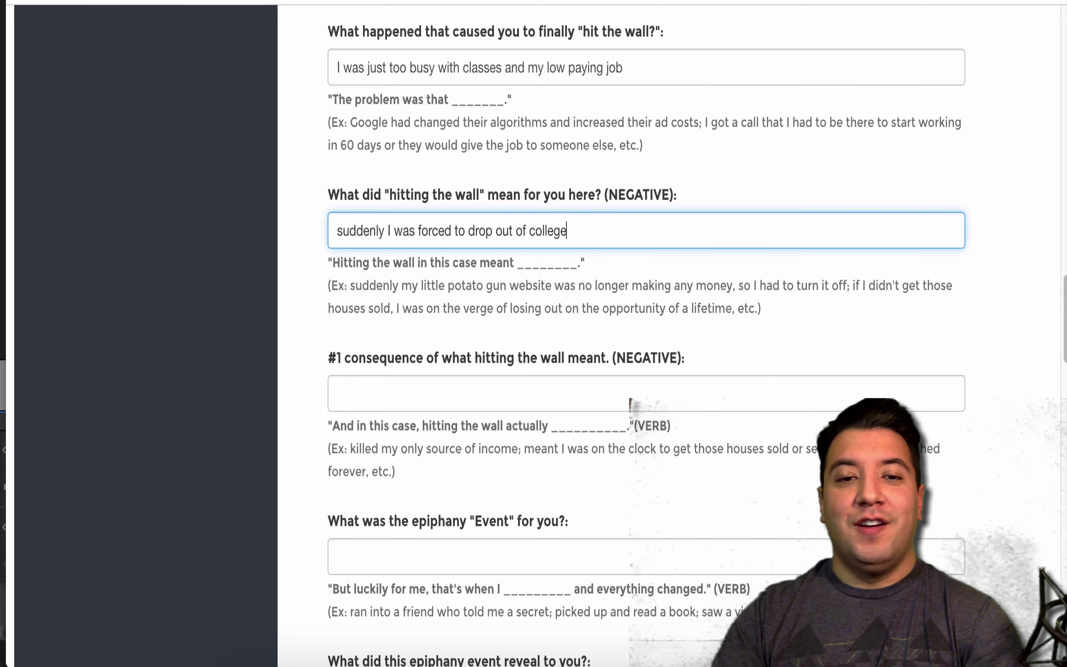
- Enter the #1 consequence 'killed any dream of me obtaining a degree'
{"action": "left_click", "coordinate": [578, 394]}
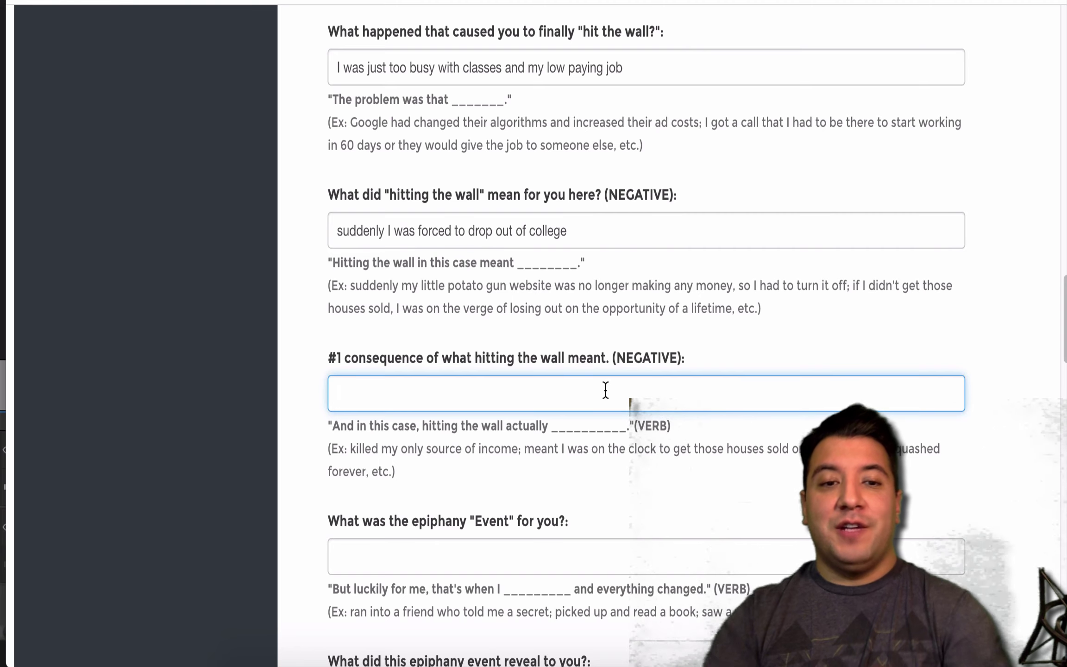
{"action": "type", "text": "killed "}
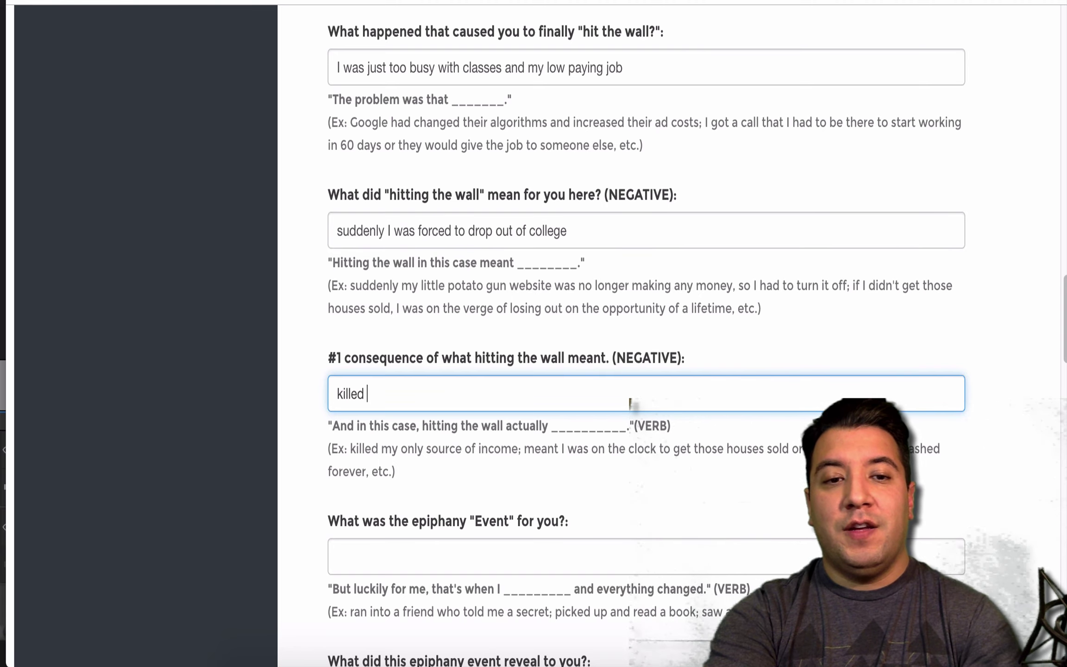
{"action": "type", "text": "any dr"}
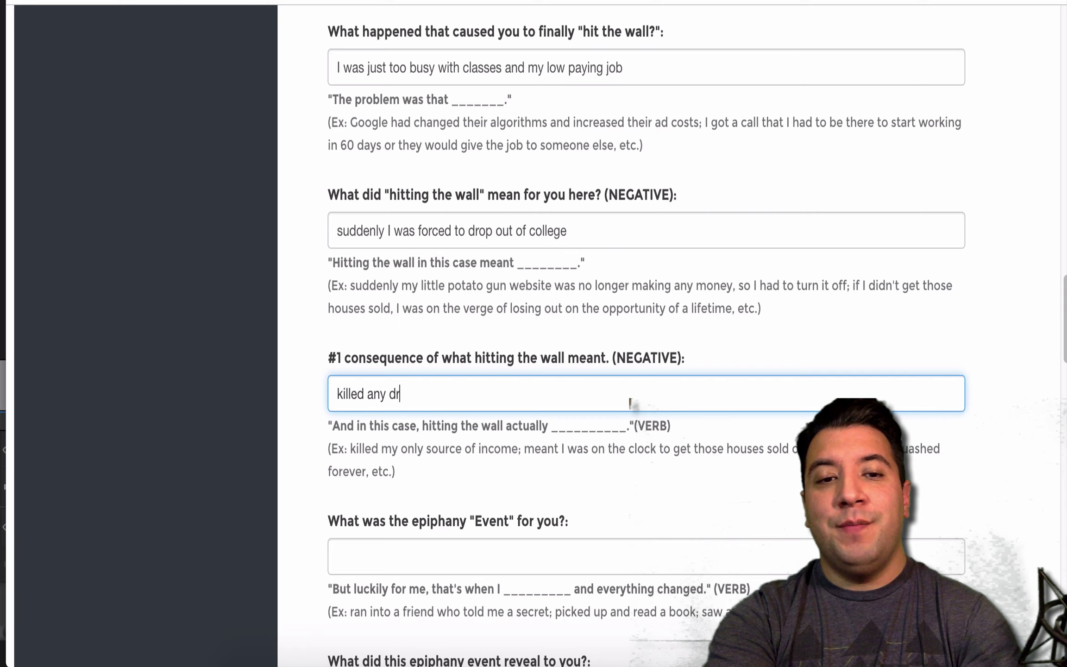
{"action": "type", "text": "eam of me "}
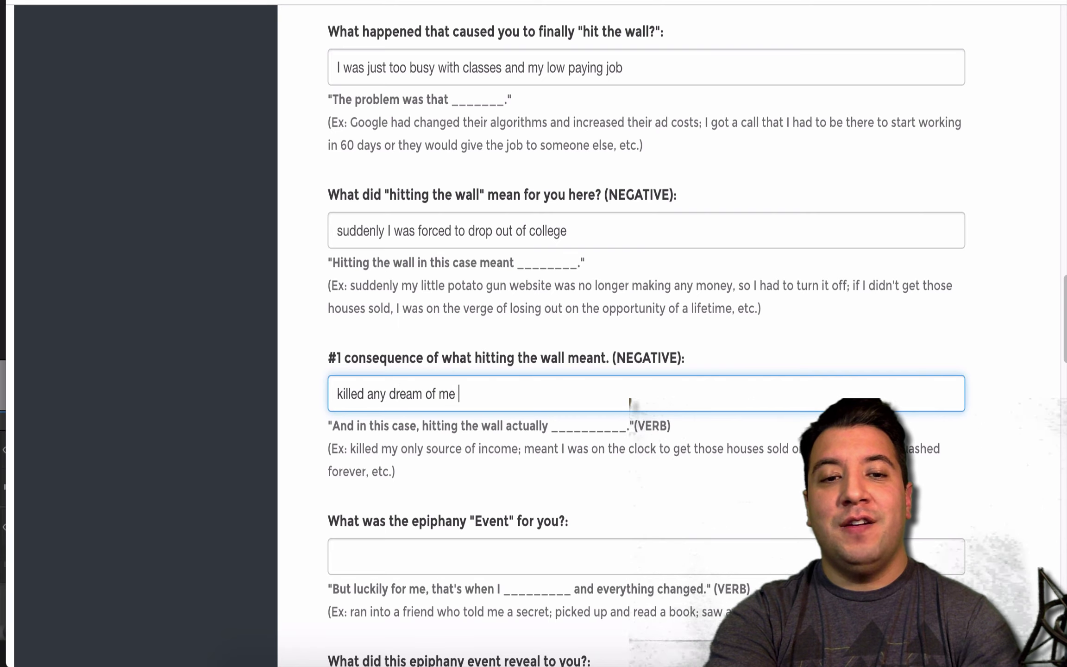
{"action": "type", "text": "obtaining a dr"}
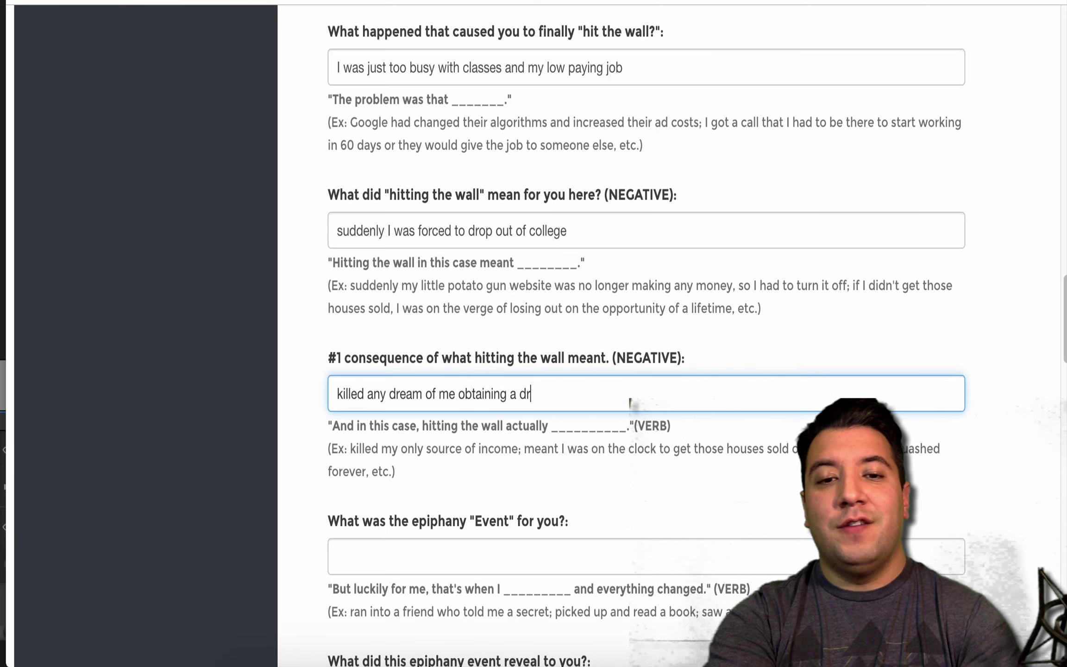
{"action": "key", "text": "BackSpace"}
{"action": "type", "text": "egree"}
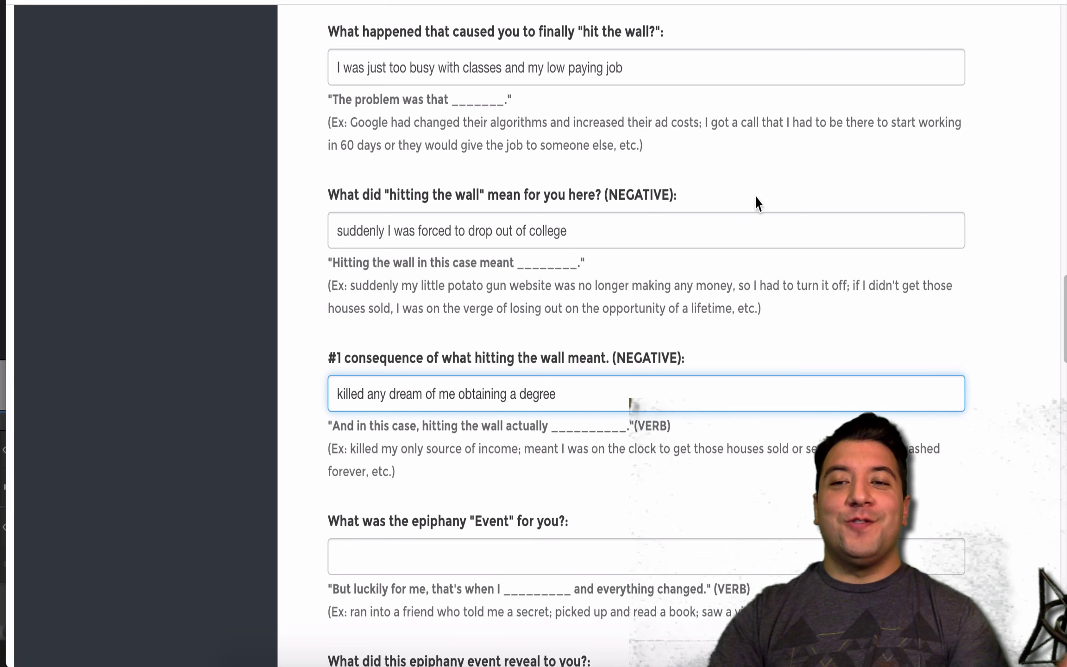
- Enter the epiphany event 'met a really good mentor who changed my life' and its reveal 'generating an unlimited income stream from home'
{"action": "left_click_drag", "start_coordinate": [1063, 301], "coordinate": [1050, 353]}
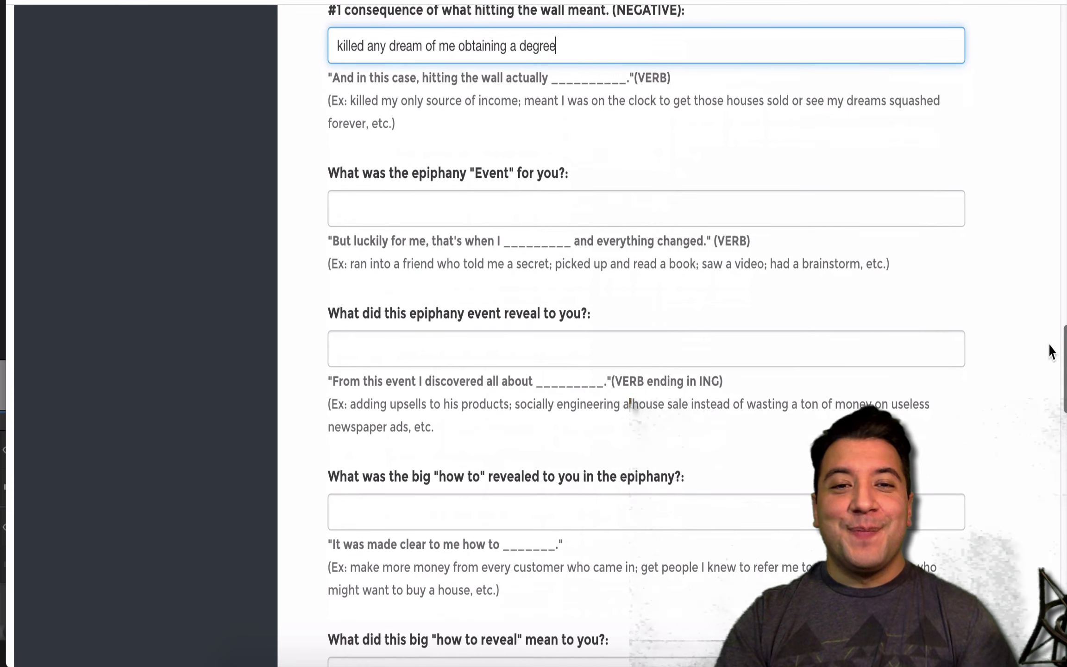
{"action": "left_click", "coordinate": [530, 206]}
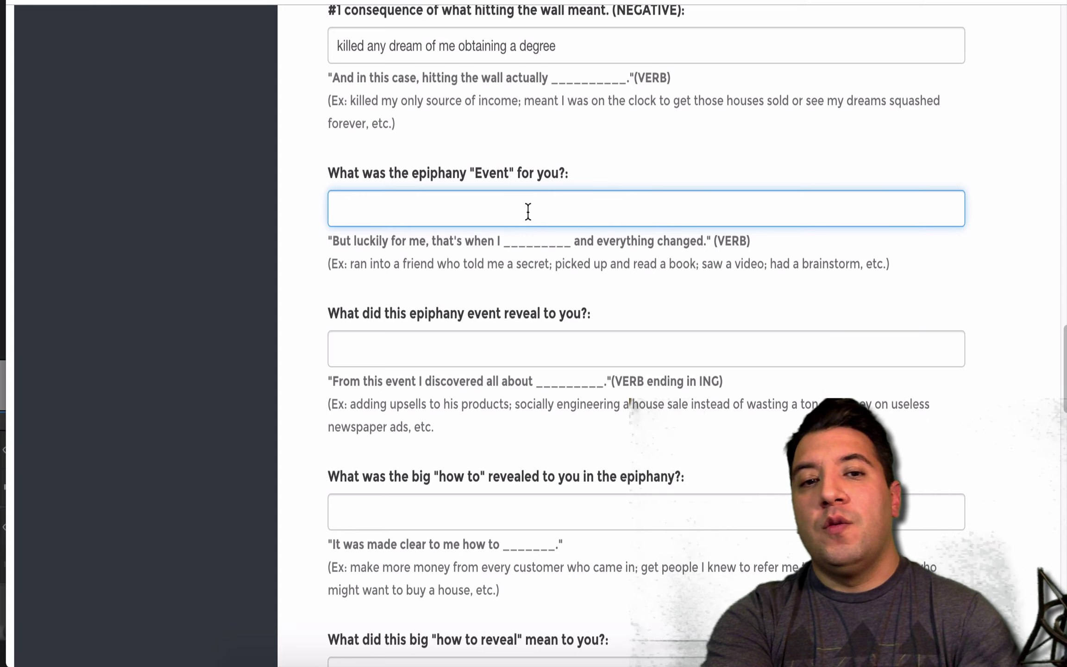
{"action": "type", "text": "me"}
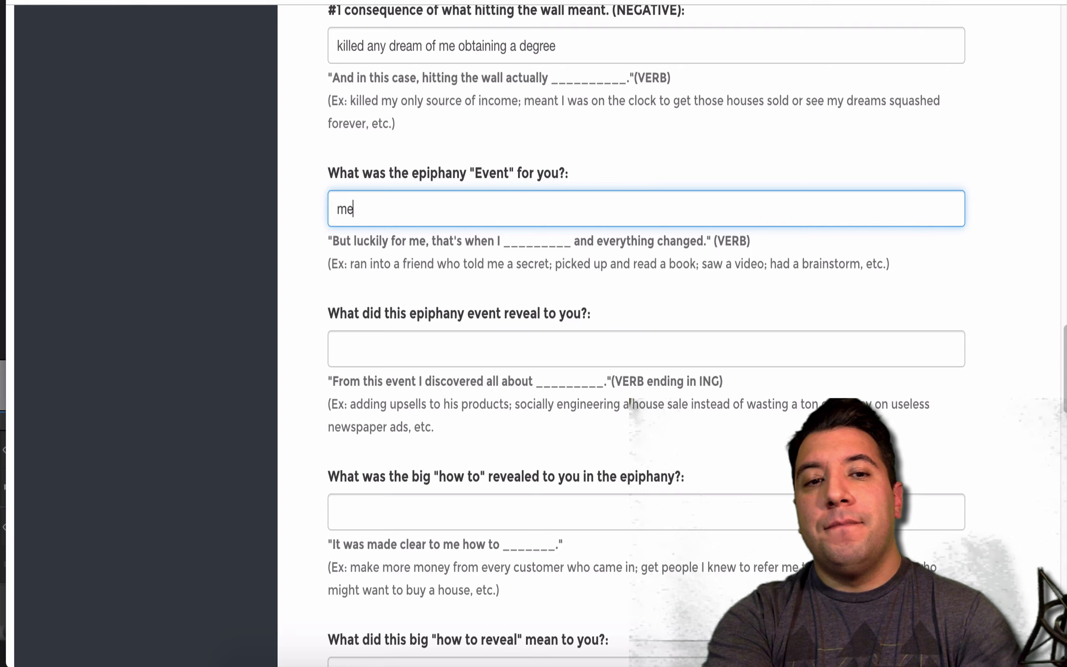
{"action": "type", "text": "t a rea"}
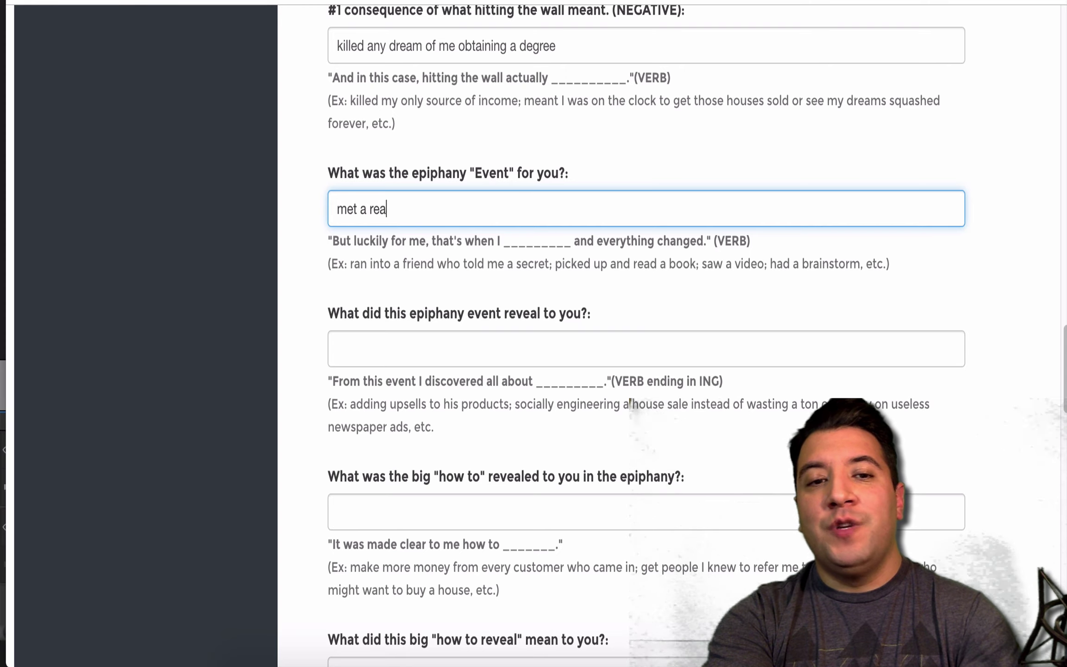
{"action": "type", "text": "lly good mentor"}
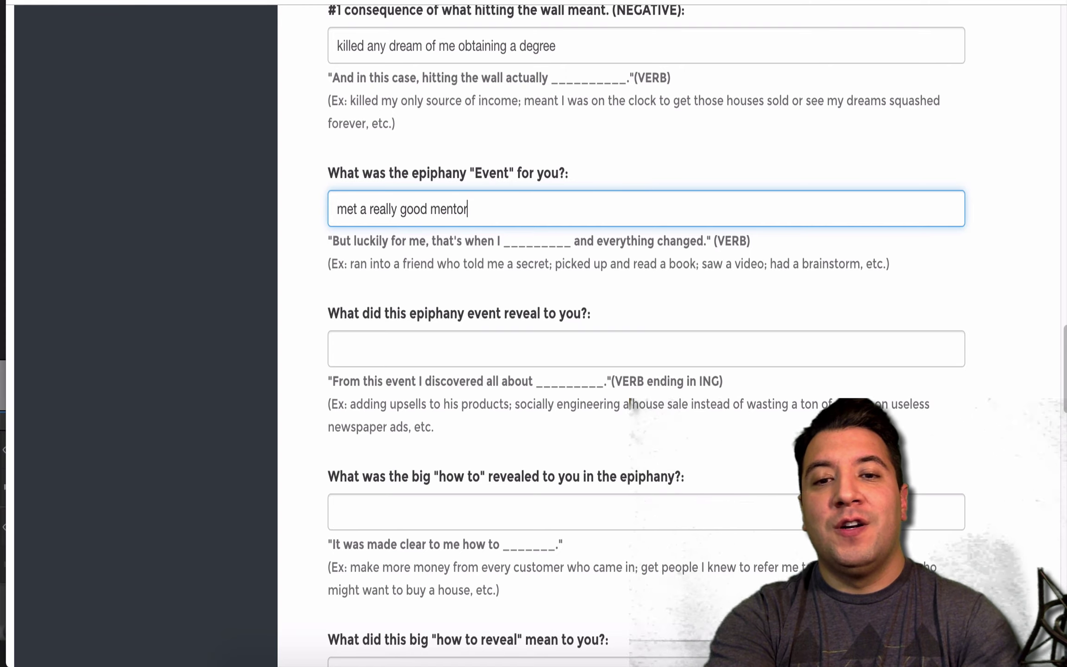
{"action": "type", "text": " who changed "}
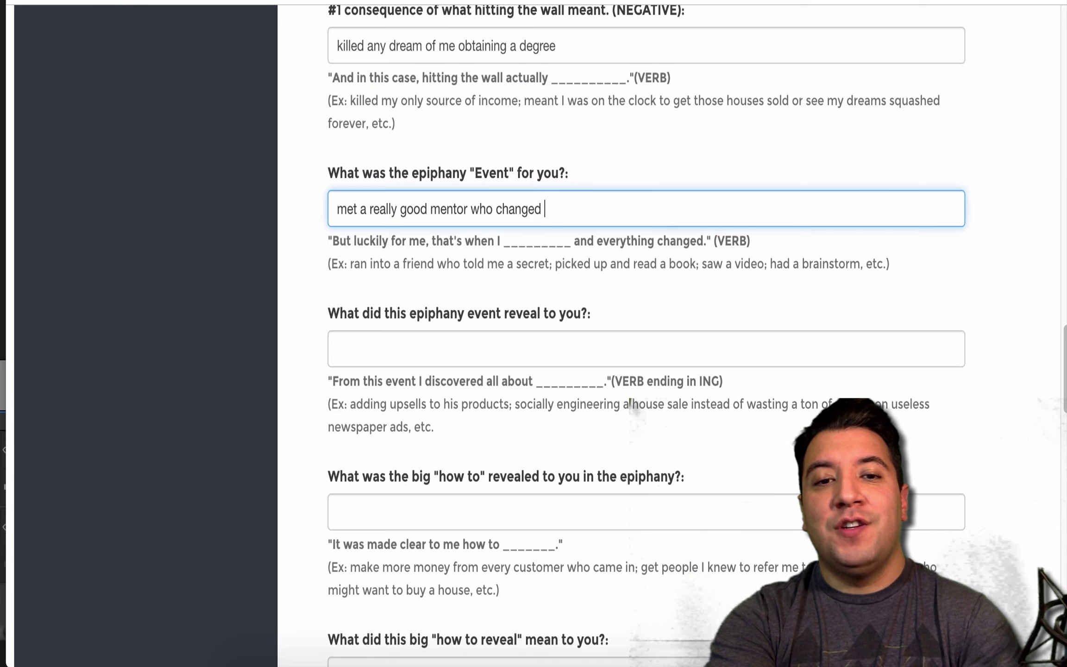
{"action": "type", "text": "my life"}
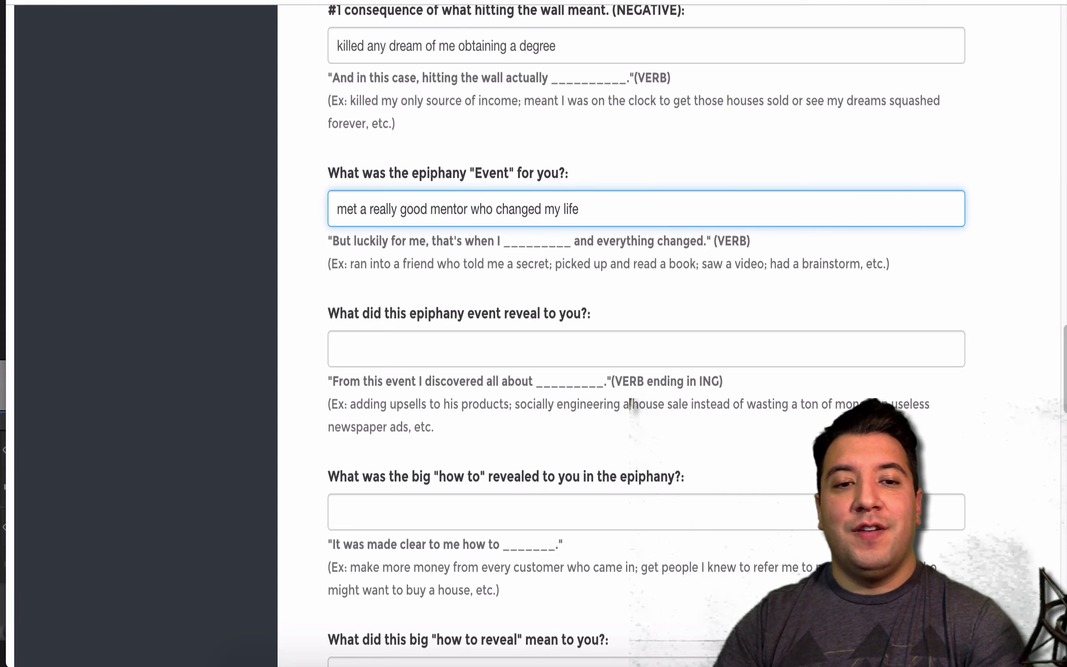
{"action": "left_click", "coordinate": [490, 356]}
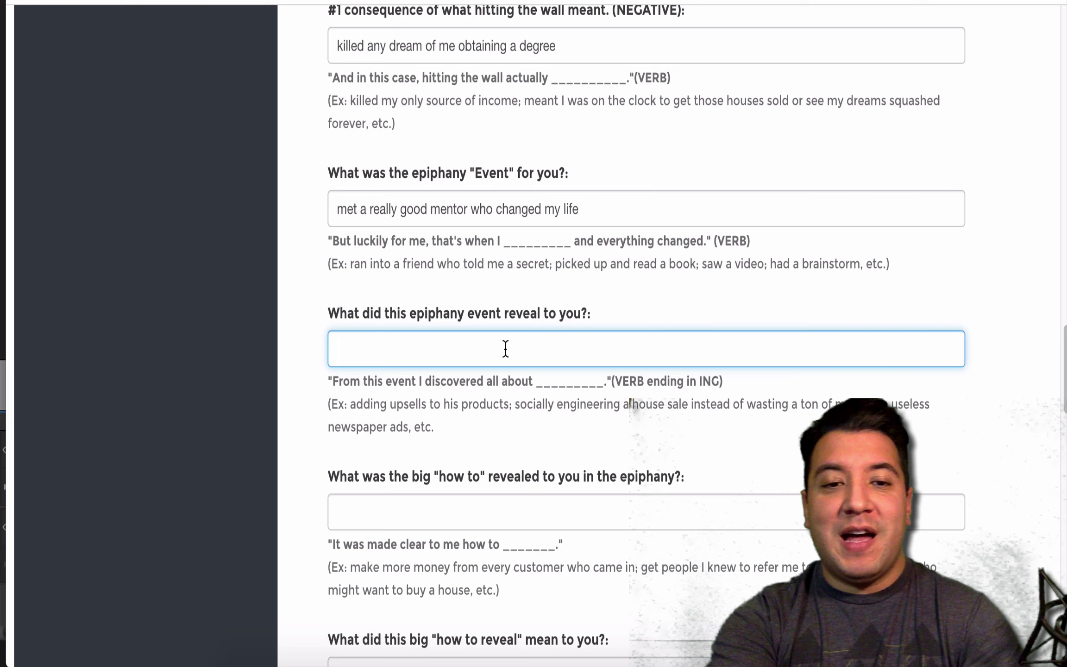
{"action": "type", "text": "gen"}
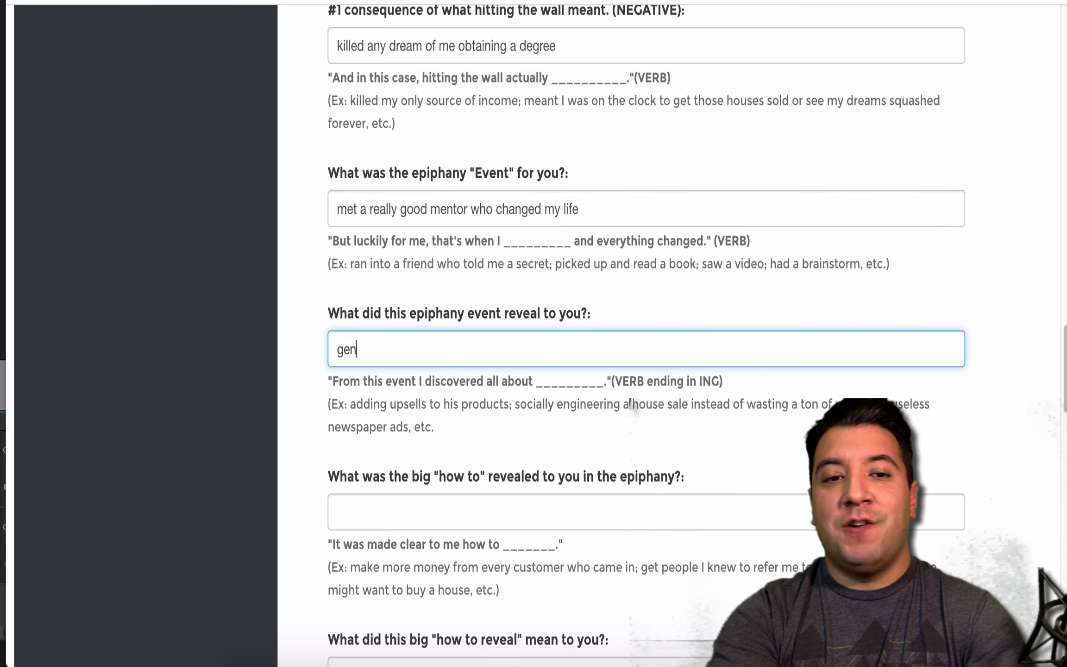
{"action": "type", "text": "erating an "}
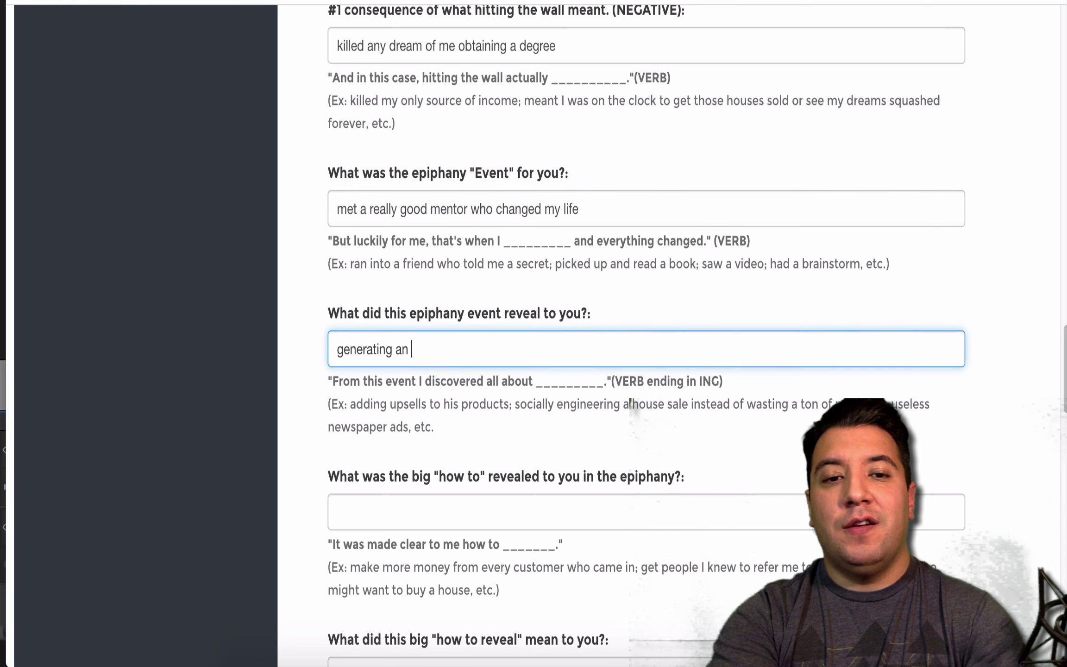
{"action": "type", "text": "unlimited "}
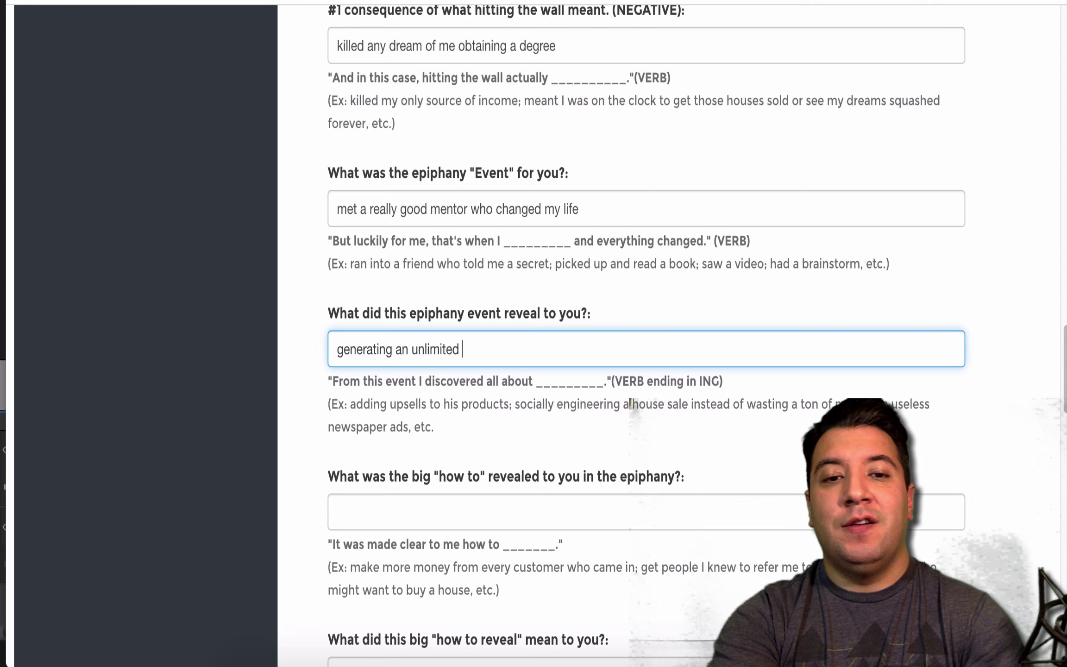
{"action": "type", "text": "income "}
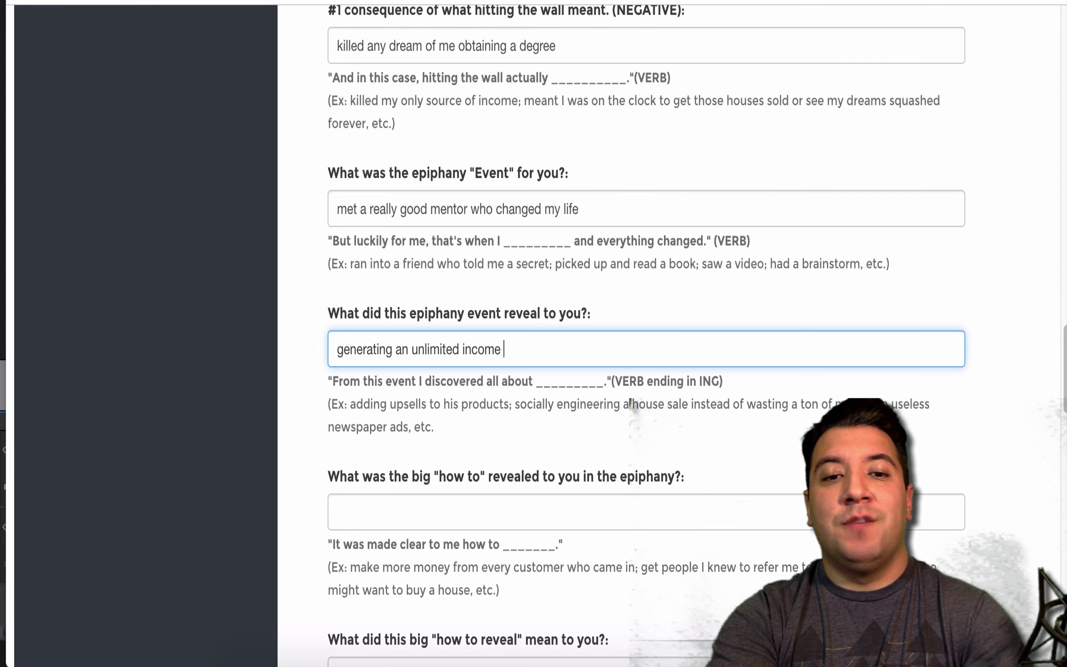
{"action": "type", "text": "stream from home"}
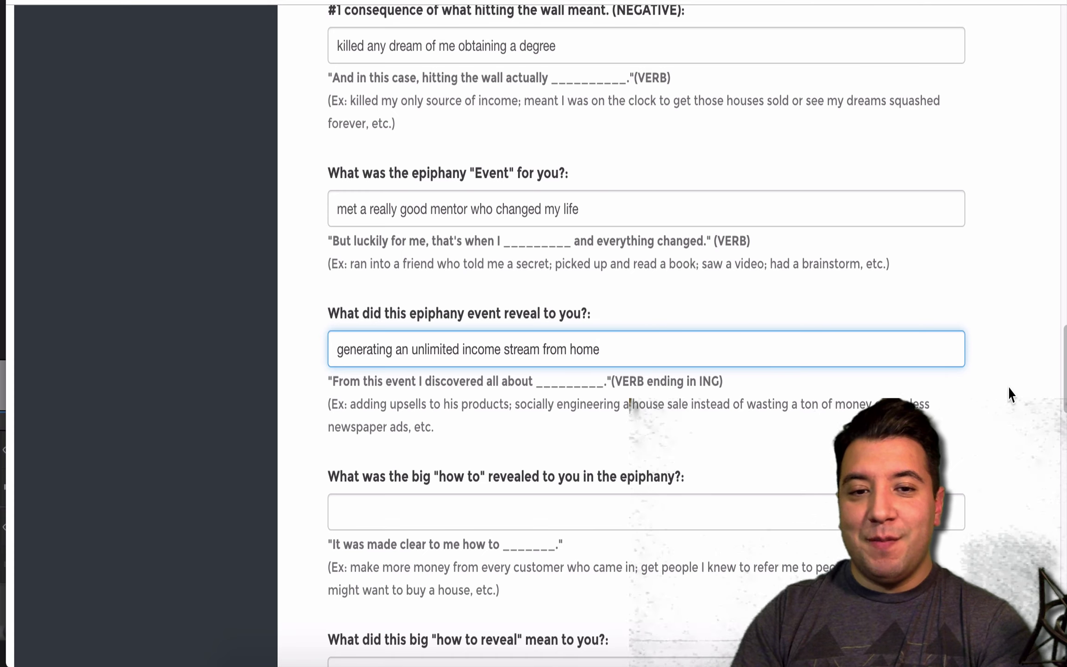
- Answer the big how-to with 'make tons of money by referring other people's product'
{"action": "left_click_drag", "start_coordinate": [1064, 371], "coordinate": [1057, 422]}
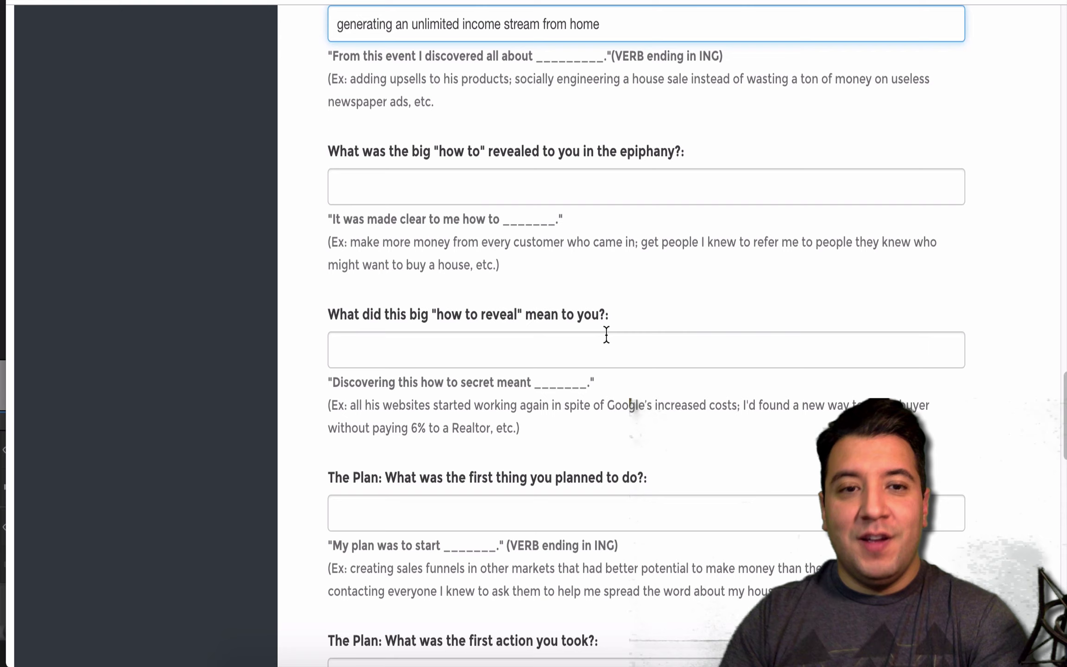
{"action": "left_click", "coordinate": [555, 183]}
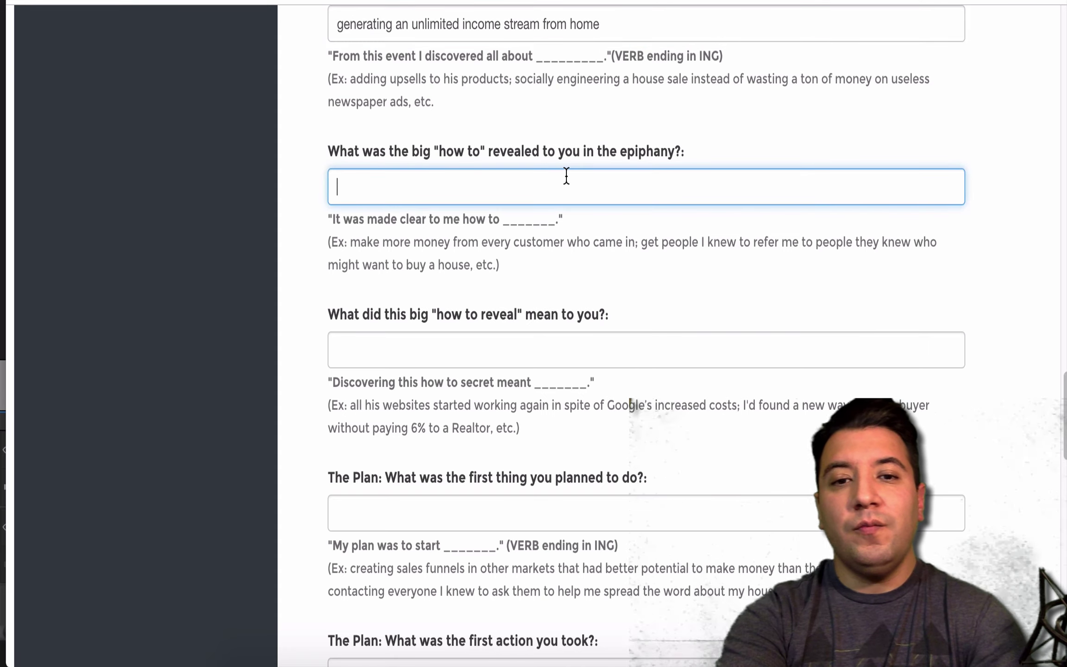
{"action": "type", "text": "make tons of"}
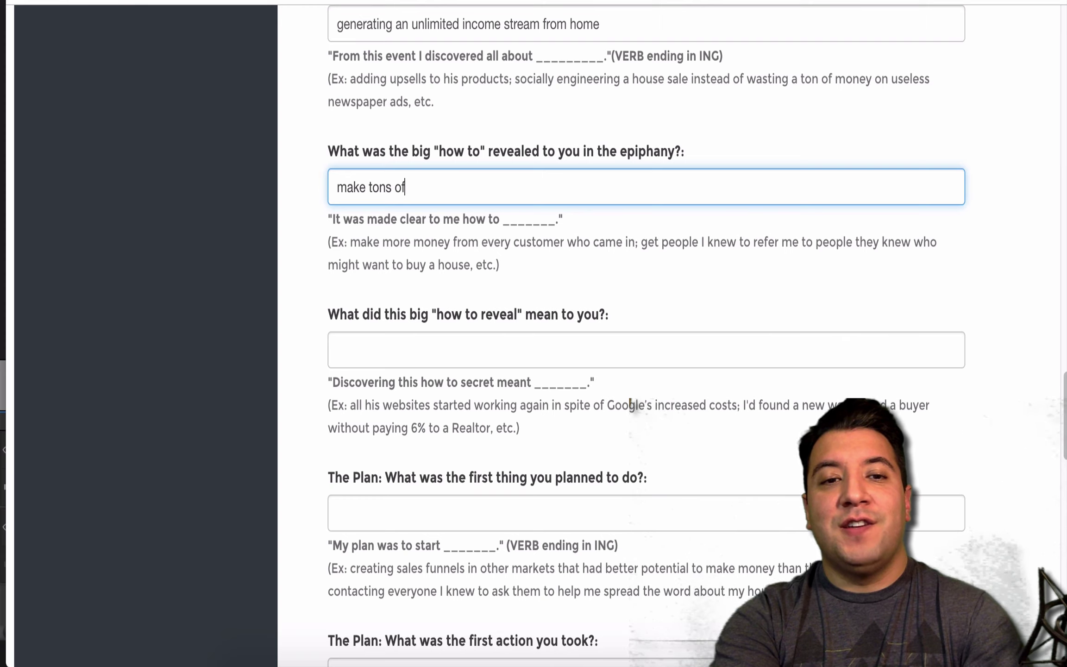
{"action": "type", "text": " money"}
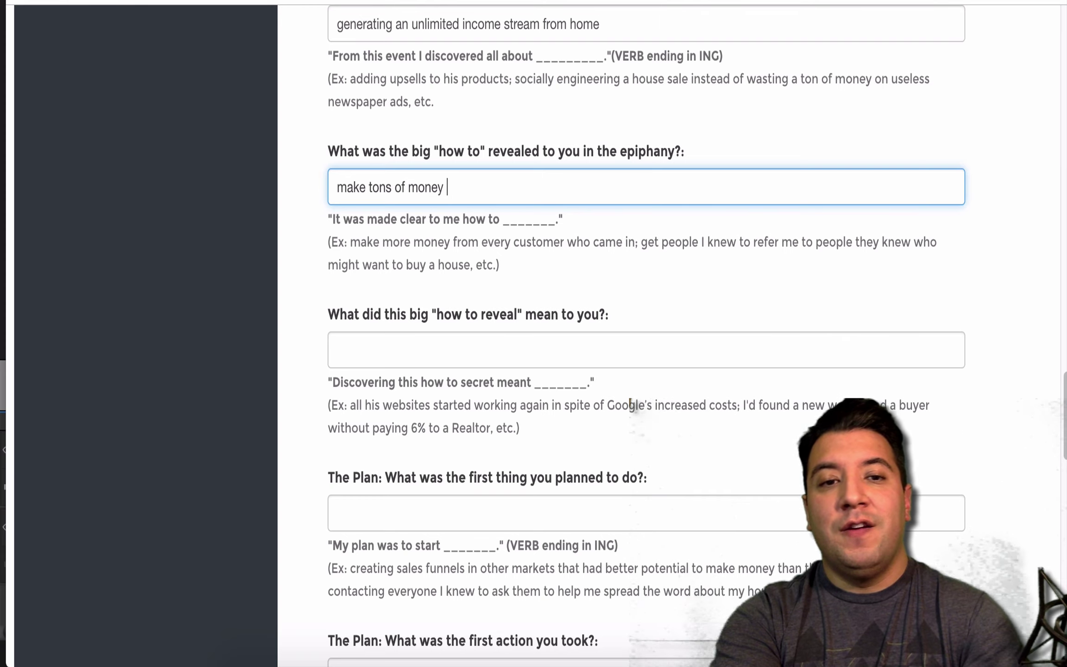
{"action": "type", "text": " by refer"}
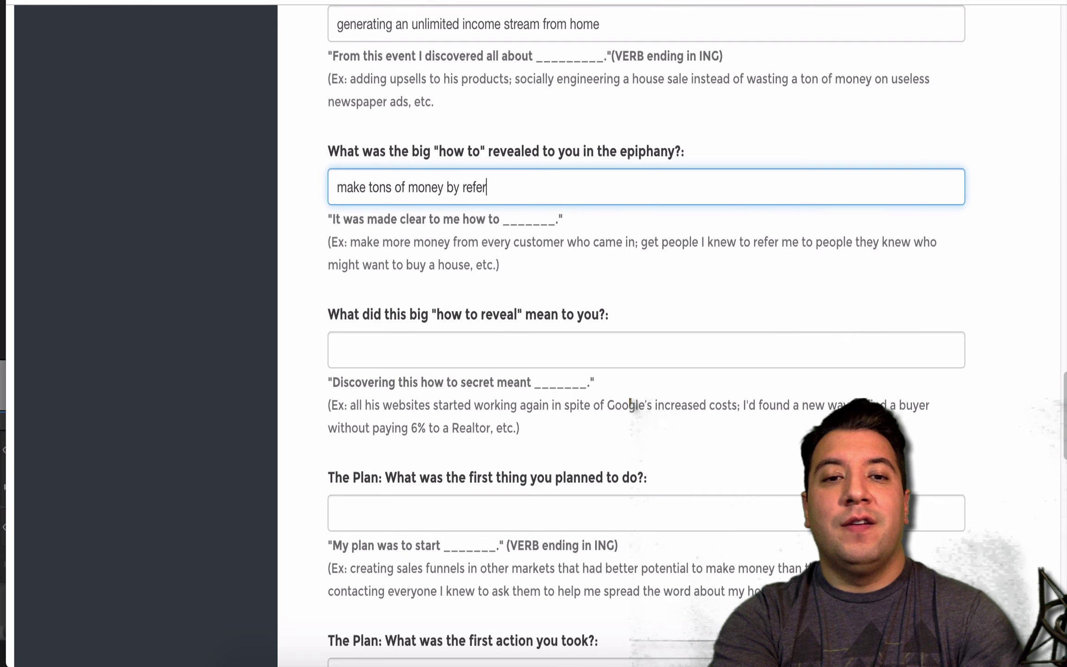
{"action": "type", "text": "ring other p"}
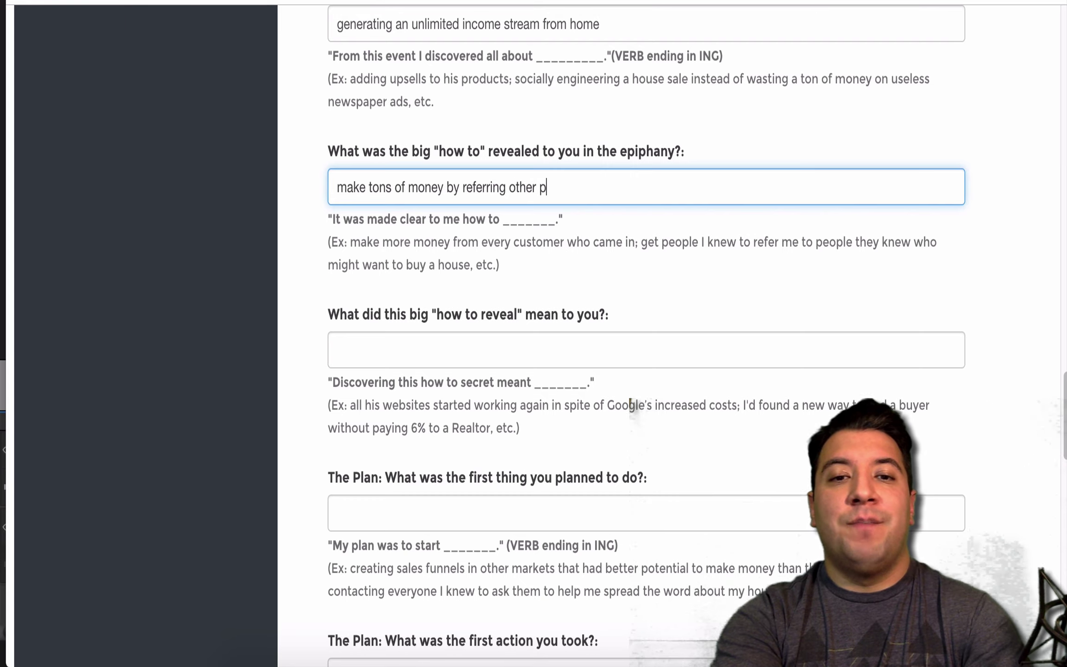
{"action": "type", "text": "eople's products"}
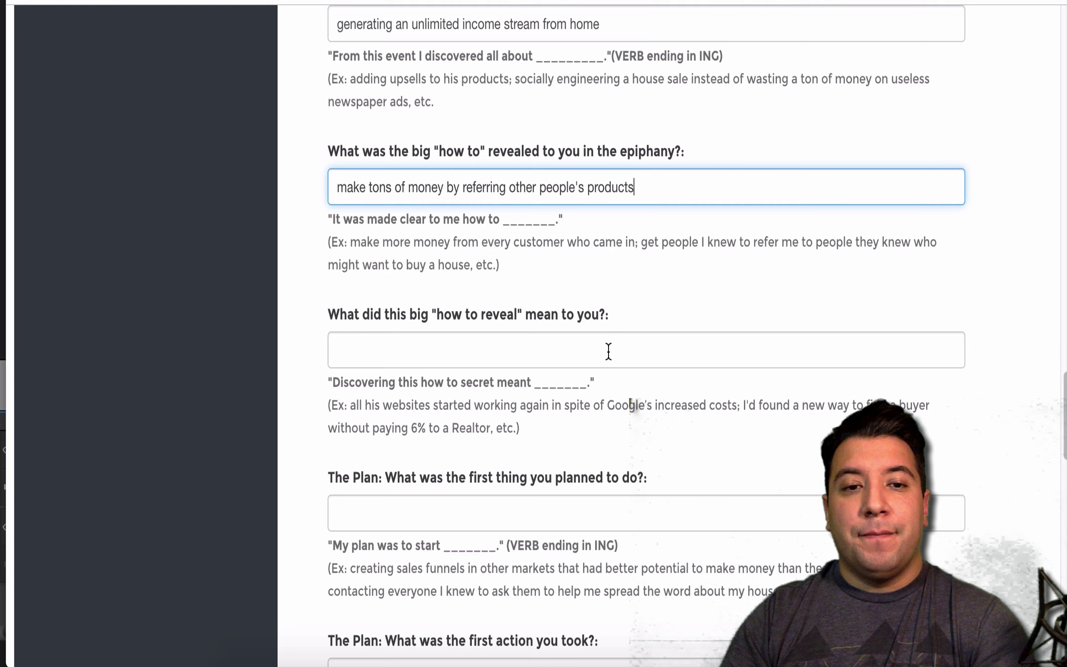
- Enter the meaning 'I could now create the time freedom I had always desired' and first plan 'educating myself and others'
{"action": "left_click", "coordinate": [612, 347]}
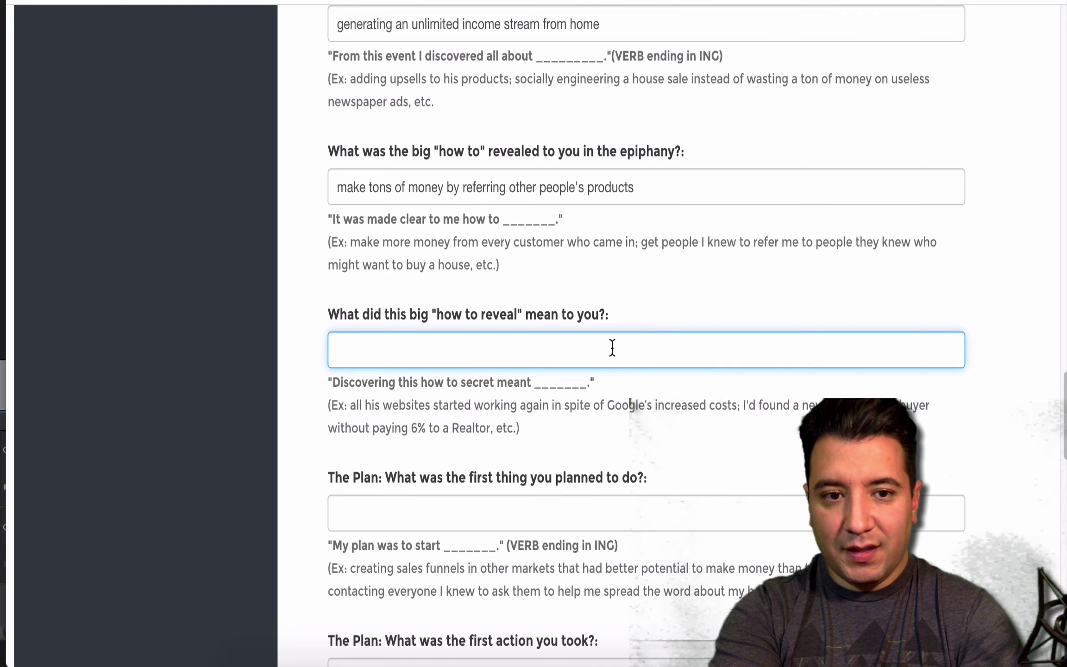
{"action": "type", "text": "I "}
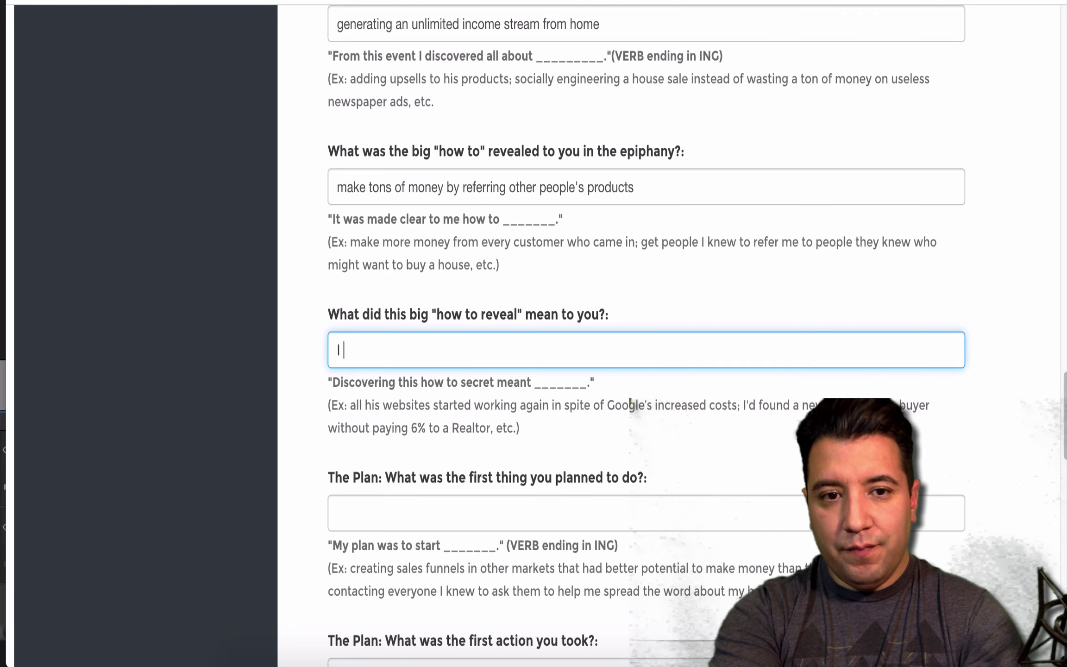
{"action": "type", "text": "could now creat"}
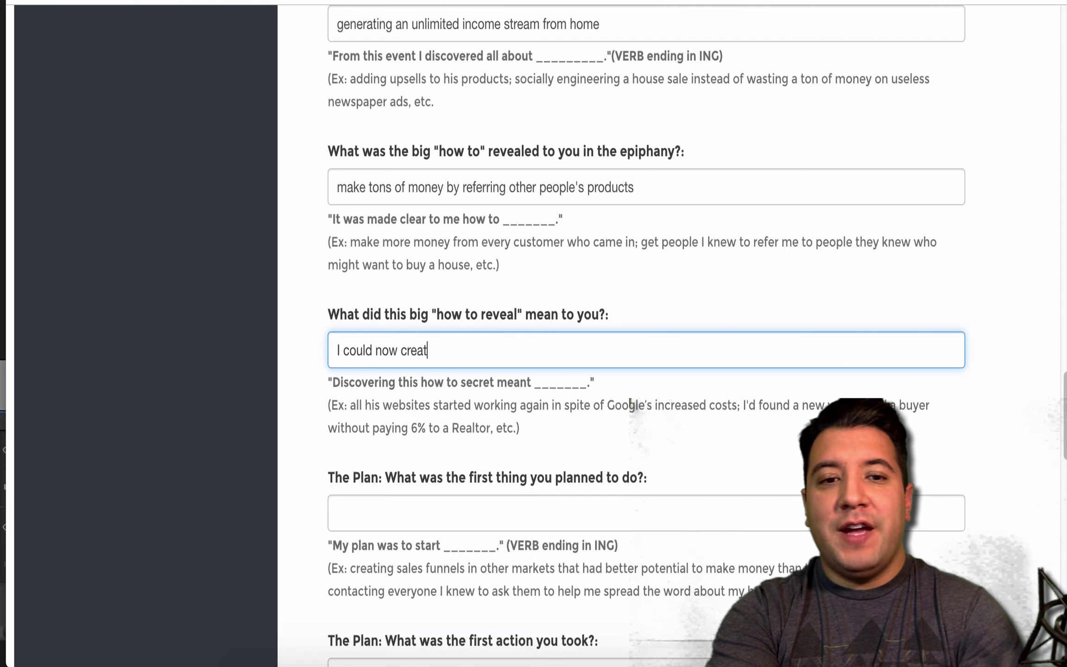
{"action": "type", "text": "e the time f"}
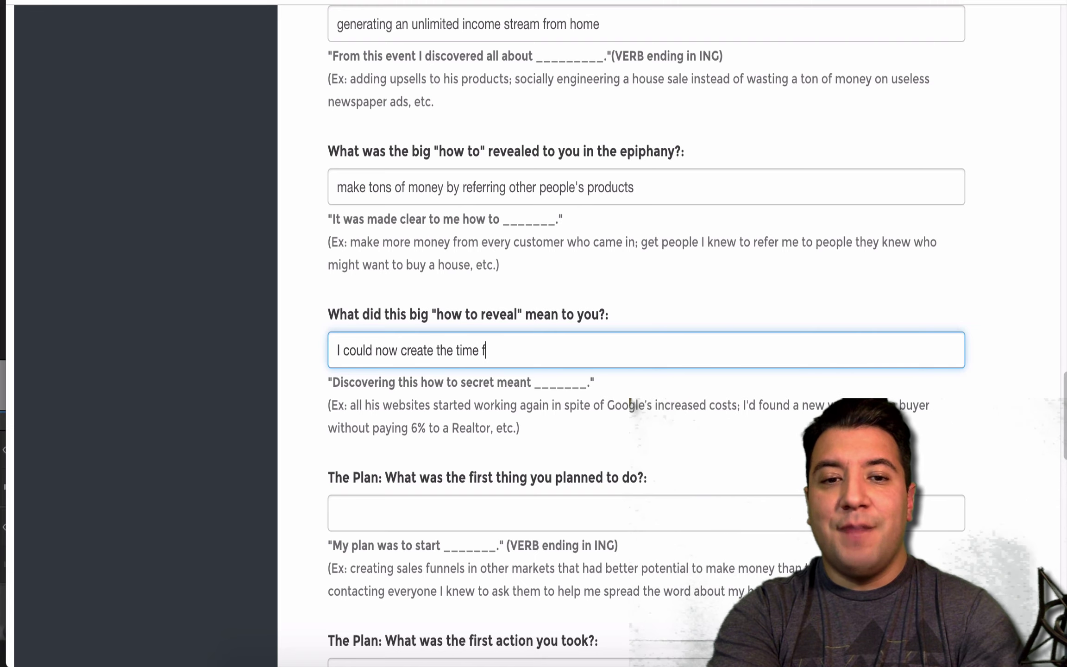
{"action": "type", "text": "reedom I "}
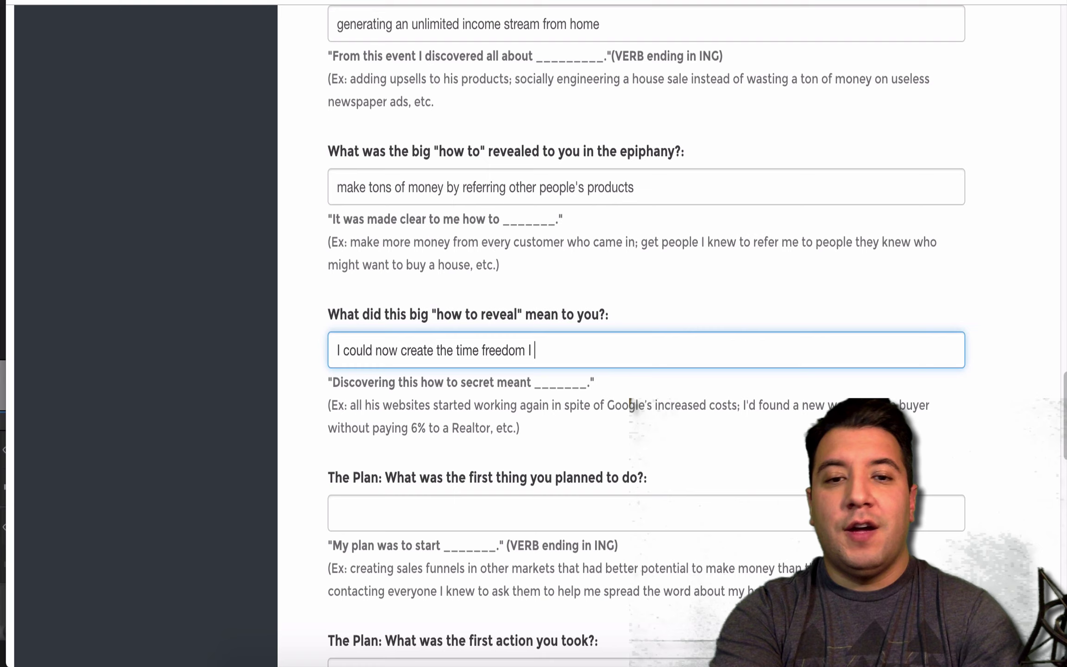
{"action": "type", "text": "had always "}
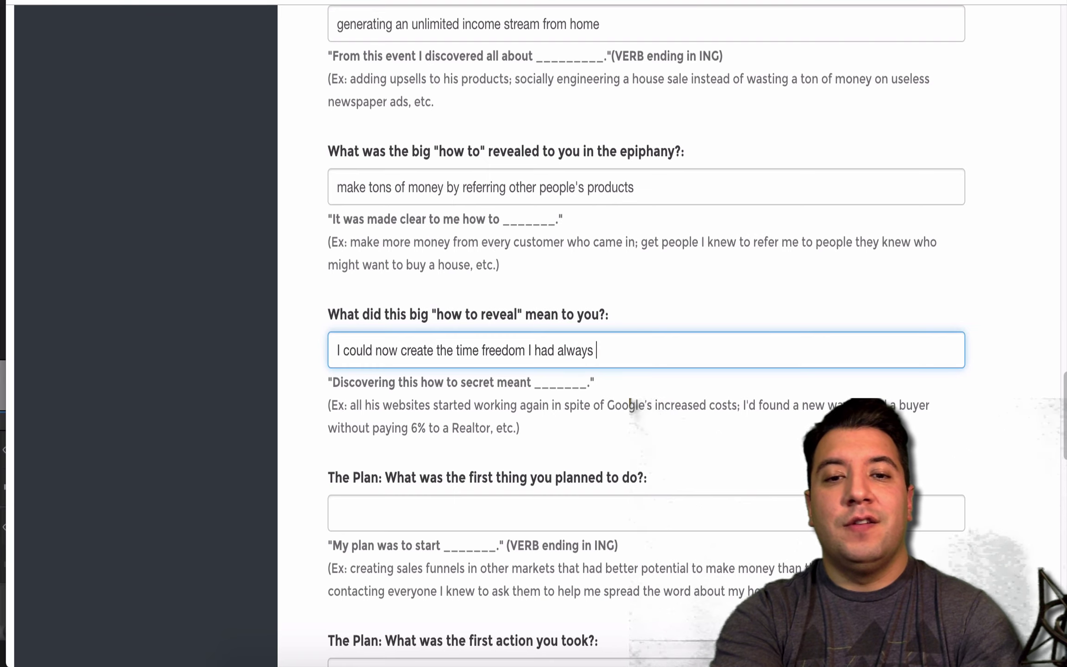
{"action": "type", "text": "desired"}
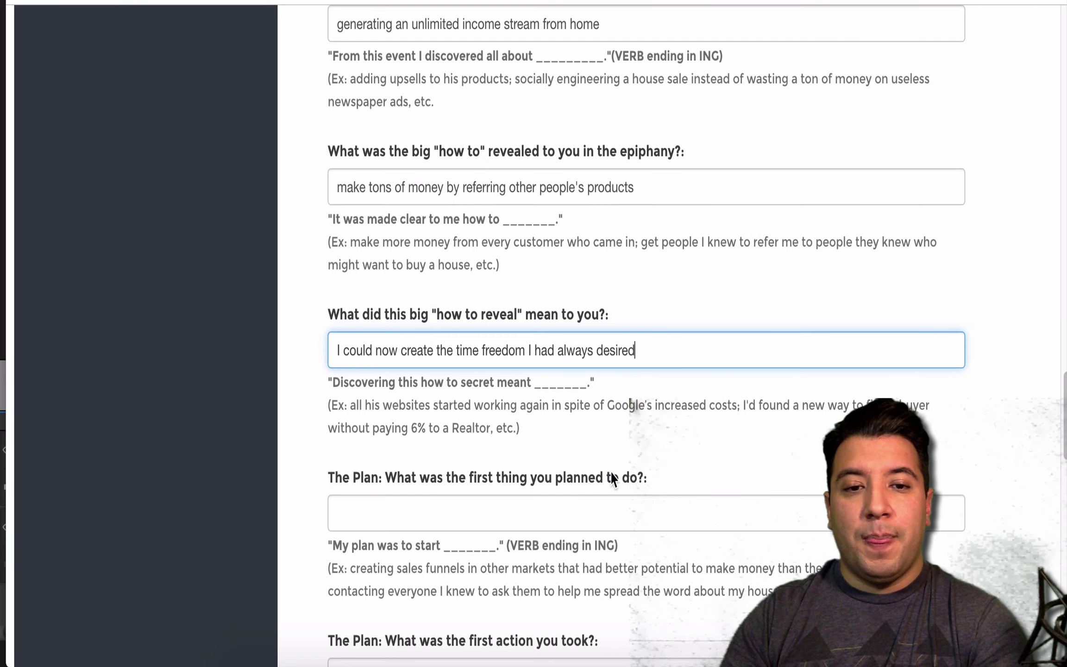
{"action": "left_click", "coordinate": [636, 520]}
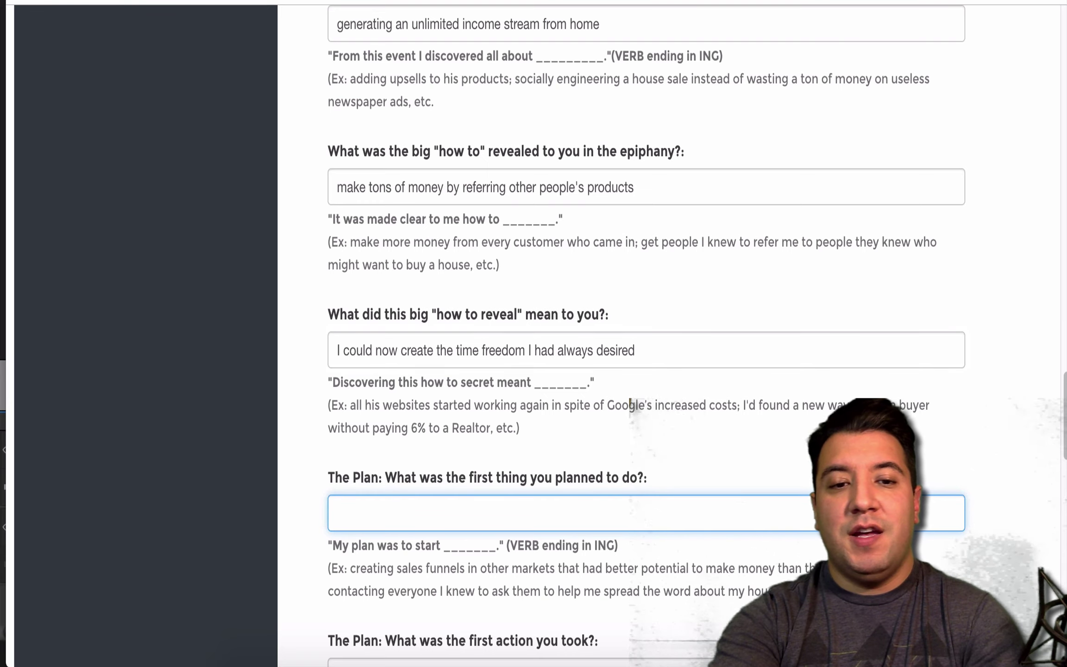
{"action": "type", "text": "educating my"}
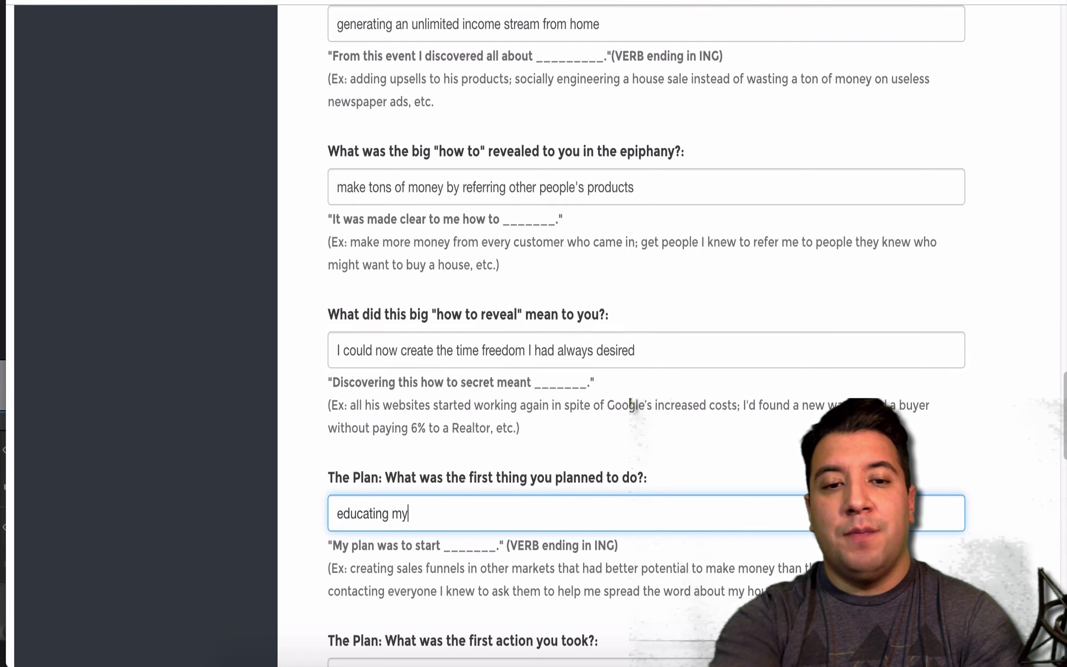
{"action": "type", "text": "self and others"}
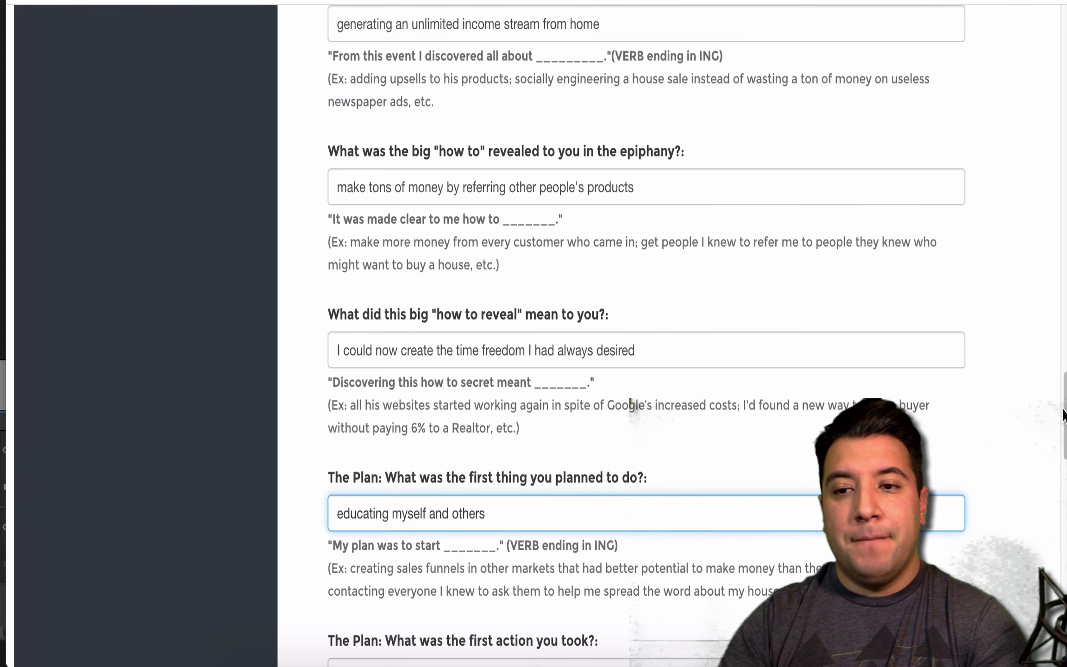
- Fill the three Plan actions: investing time and money in learning, an action plan, several income streams
{"action": "scroll", "coordinate": [565, 404], "scroll_direction": "down", "scroll_amount": 9}
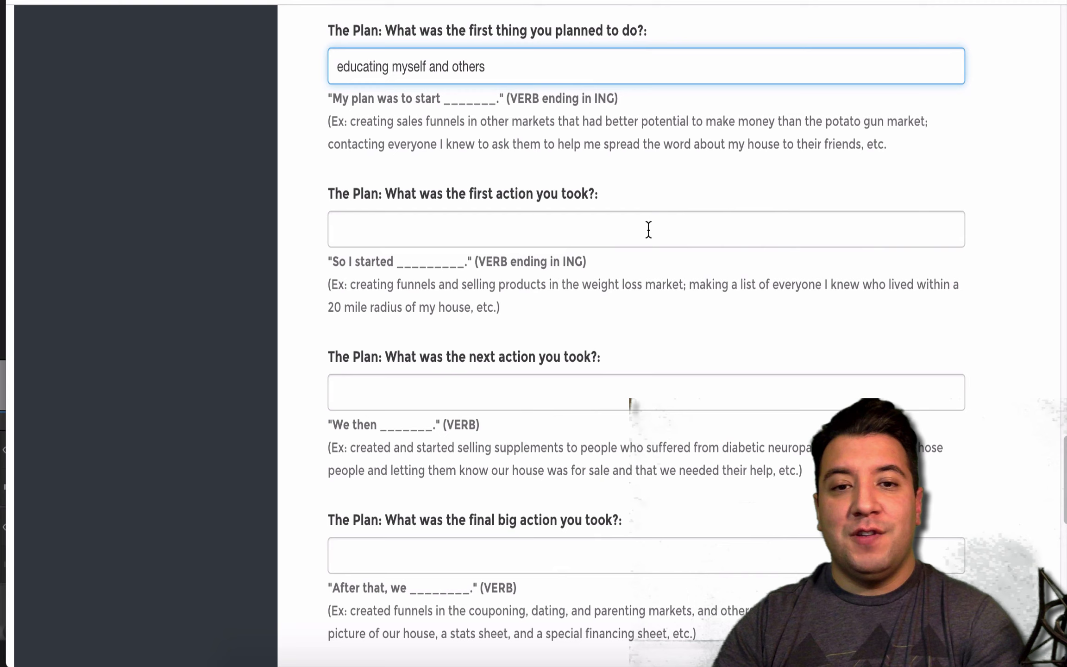
{"action": "left_click", "coordinate": [651, 223]}
{"action": "type", "text": "inv"}
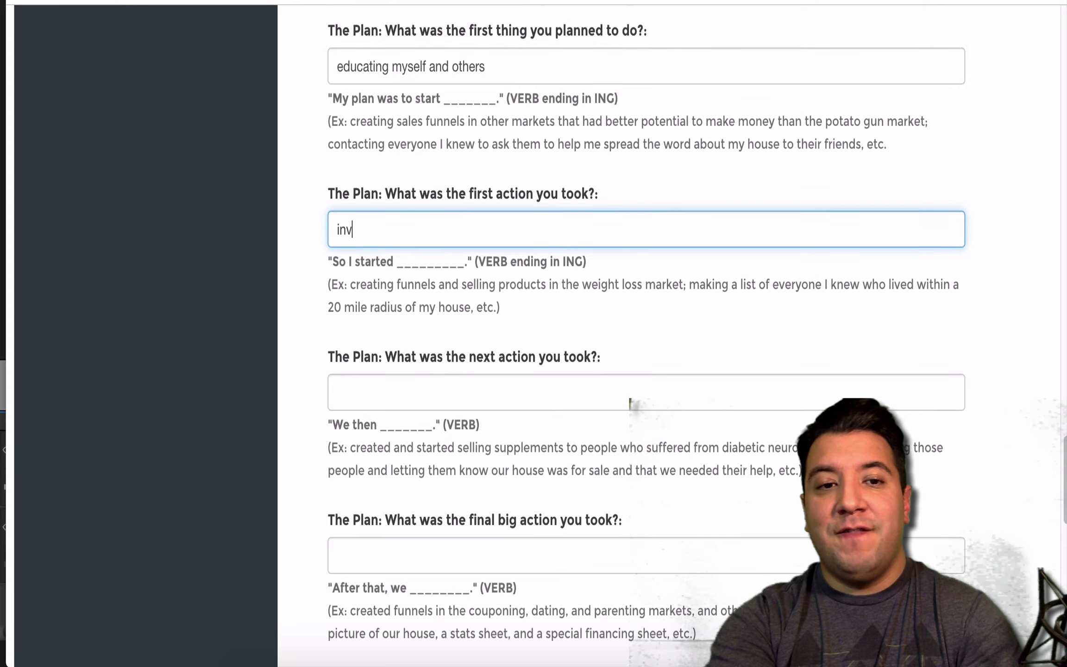
{"action": "type", "text": "esting my time and money "}
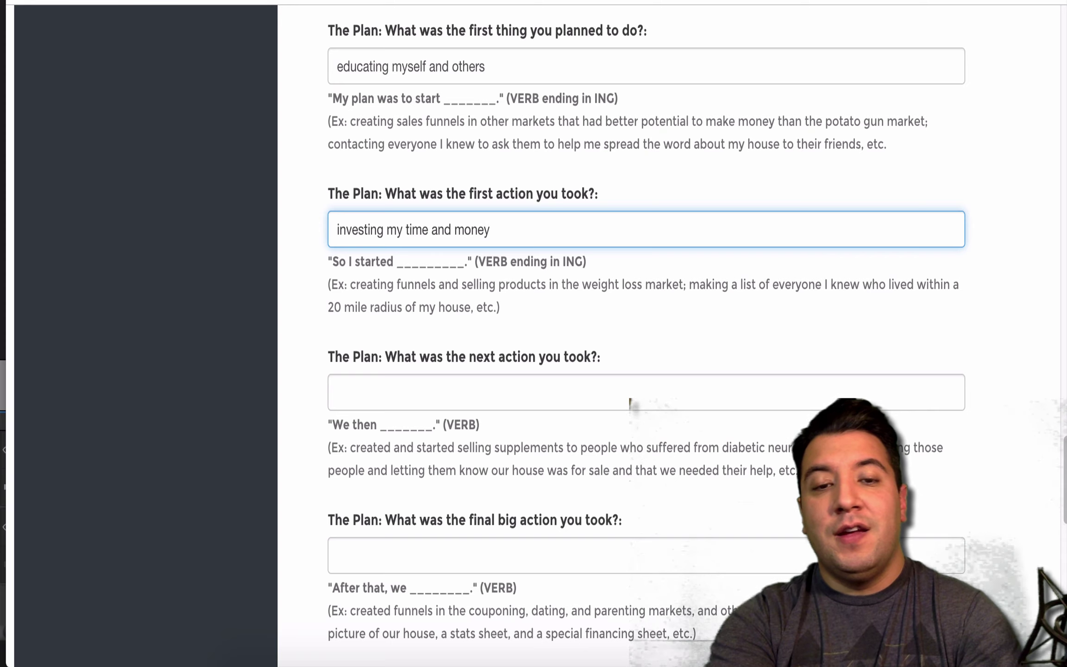
{"action": "type", "text": "into learning an"}
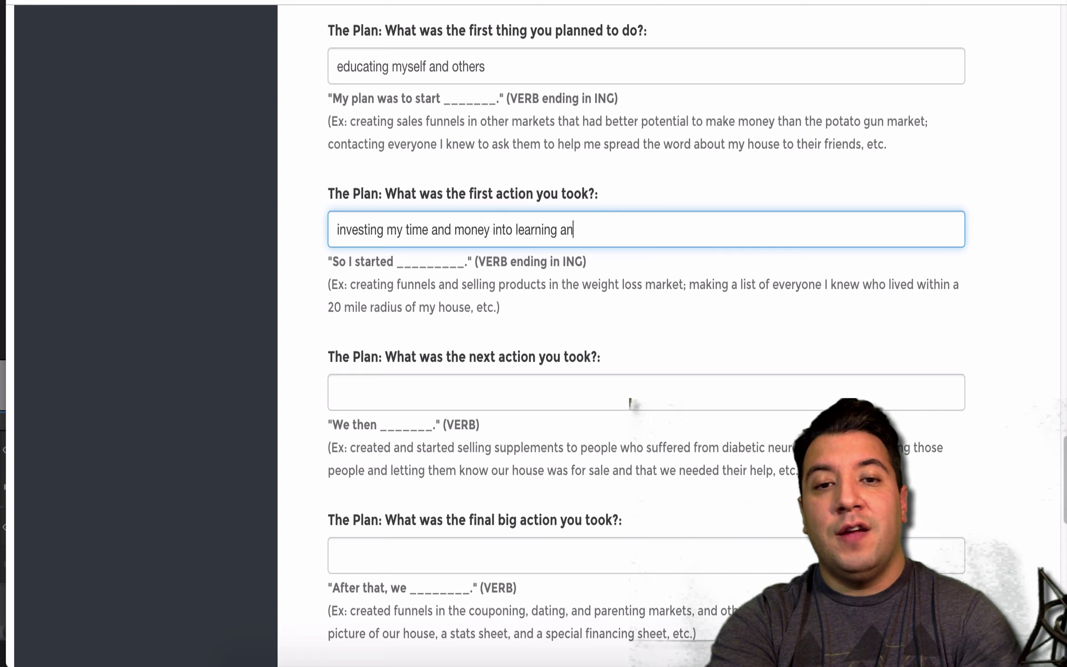
{"action": "type", "text": "d implementing "}
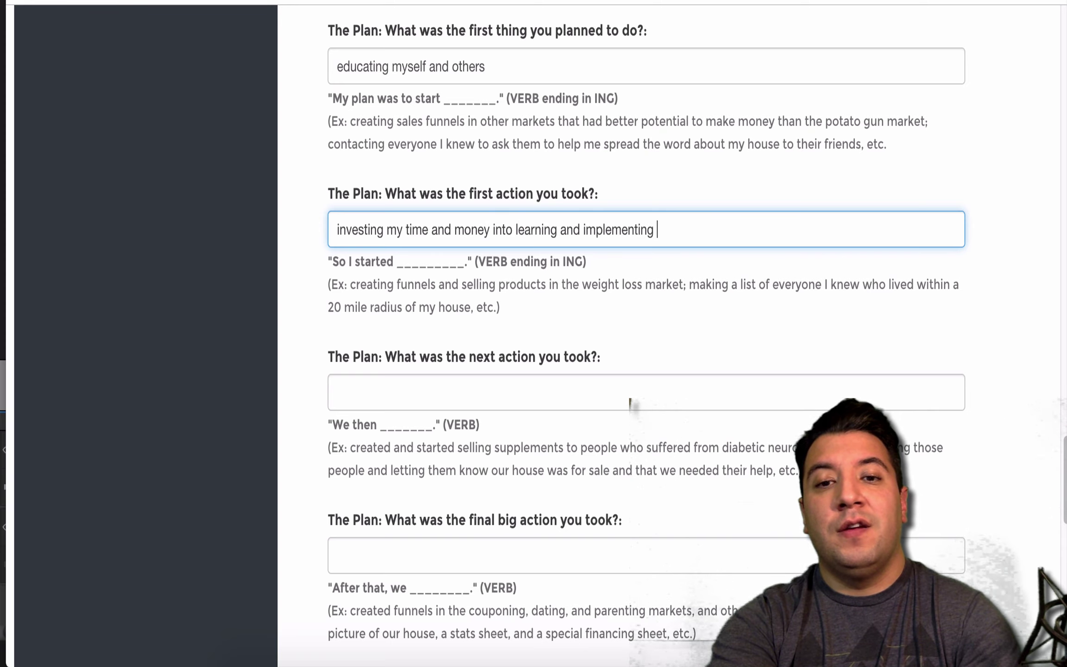
{"action": "type", "text": "anything I co"}
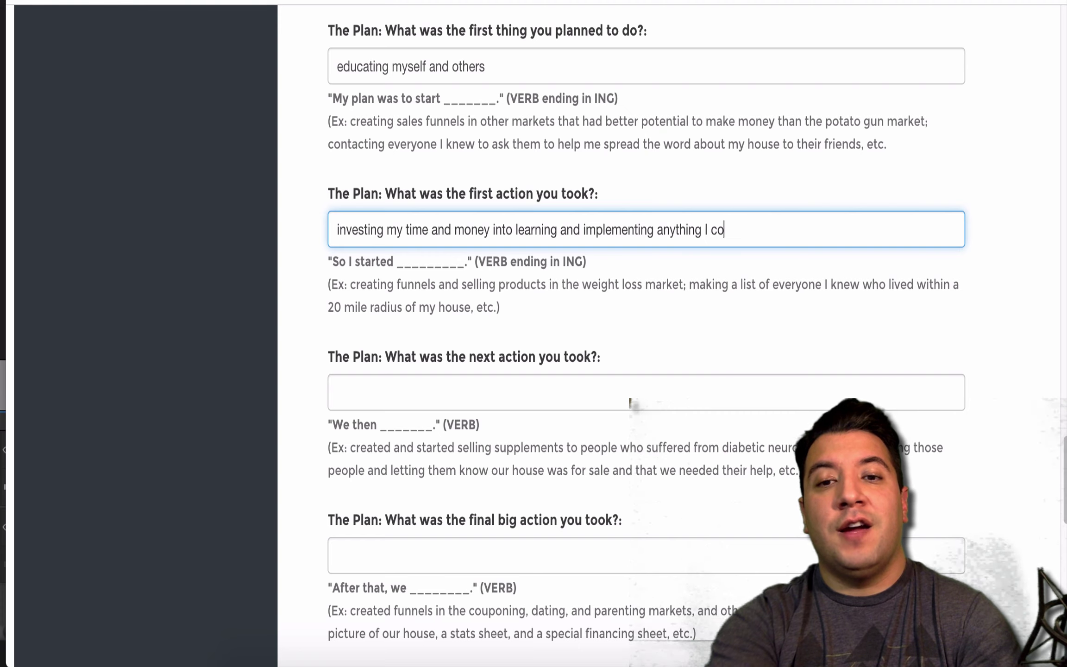
{"action": "type", "text": "uld"}
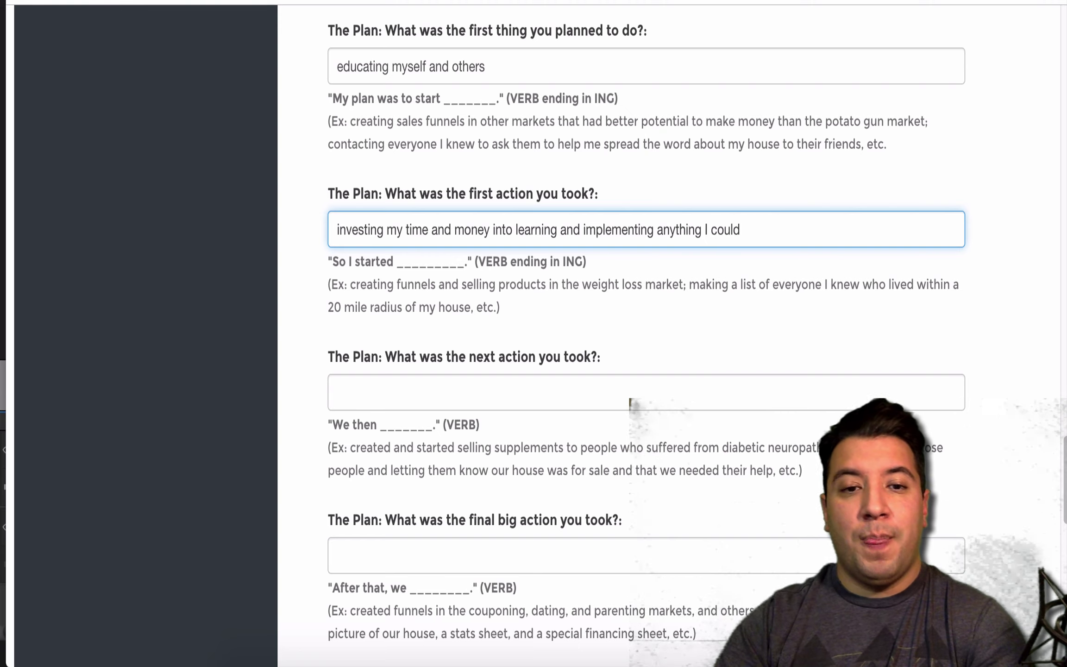
{"action": "left_click", "coordinate": [531, 391]}
{"action": "type", "text": "c"}
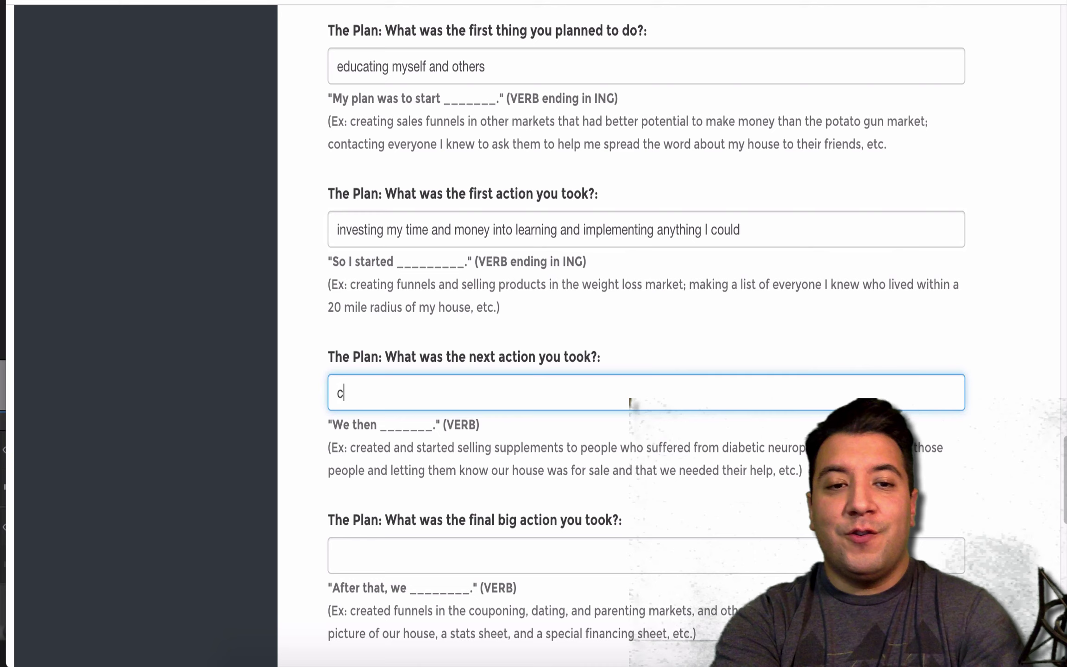
{"action": "type", "text": "reated an action plan"}
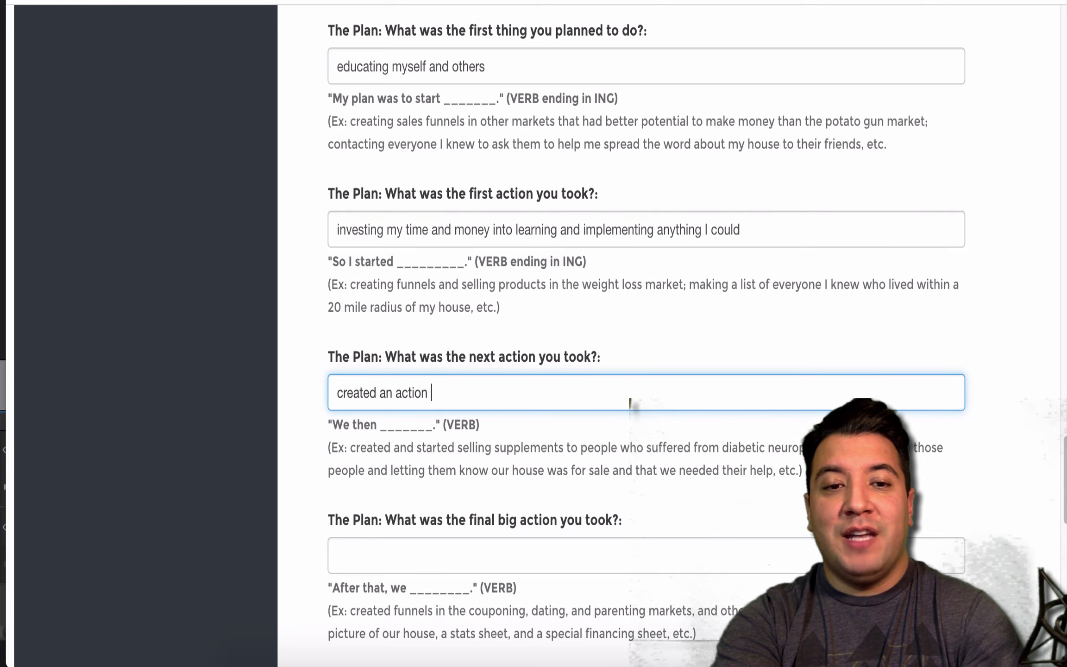
{"action": "left_click", "coordinate": [581, 549]}
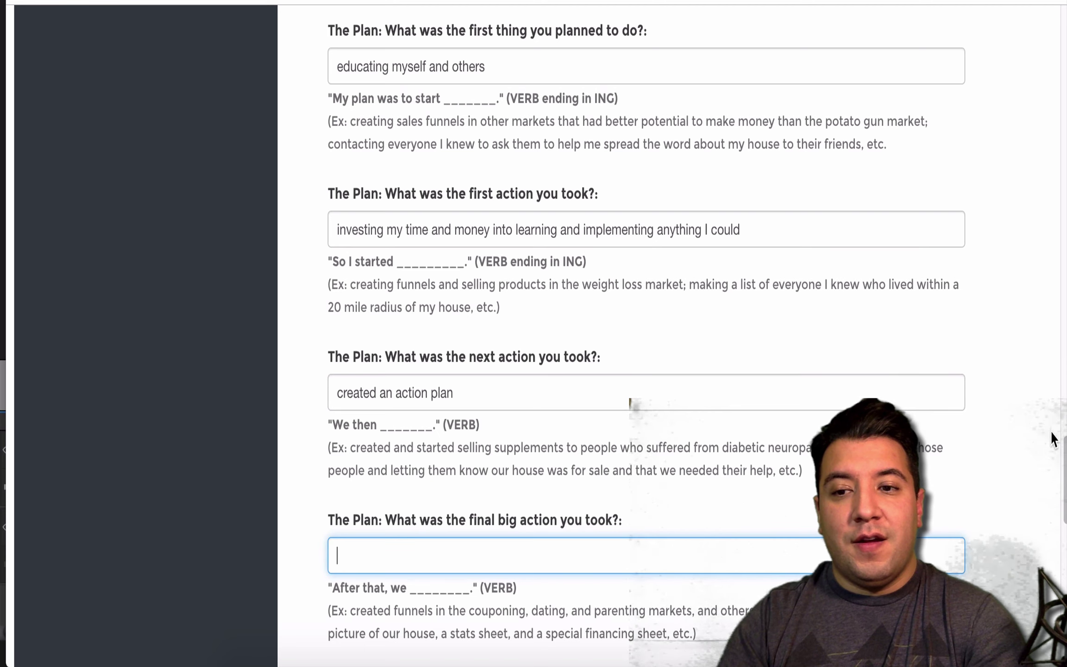
{"action": "scroll", "coordinate": [1064, 509], "scroll_direction": "down", "scroll_amount": 5}
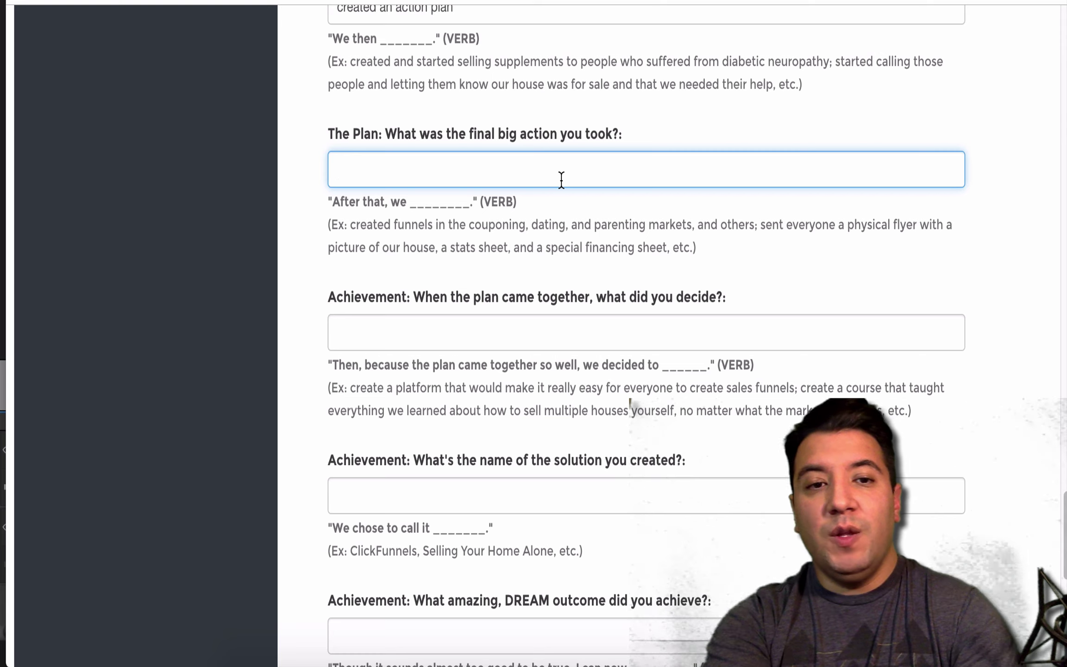
{"action": "type", "text": "created seve"}
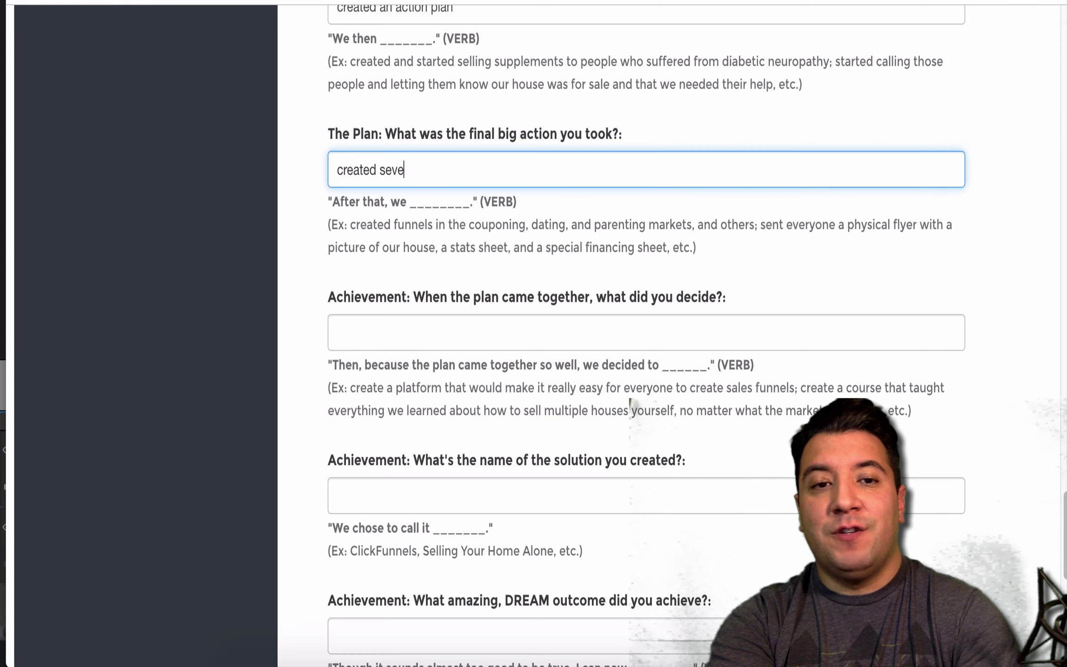
{"action": "type", "text": "ral streams o"}
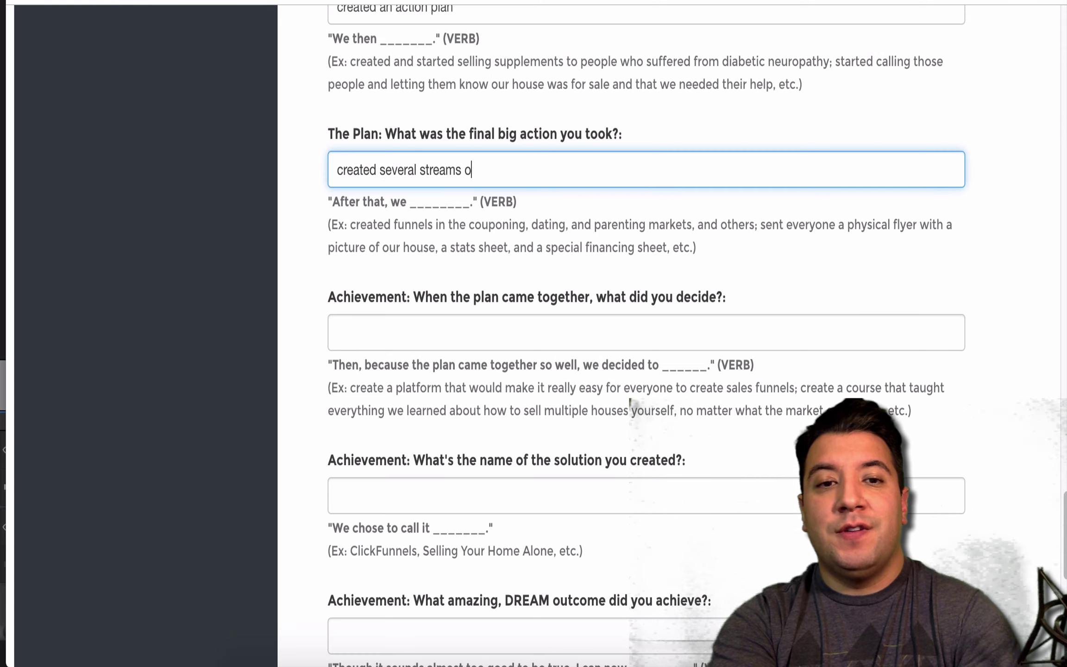
{"action": "type", "text": "f income an"}
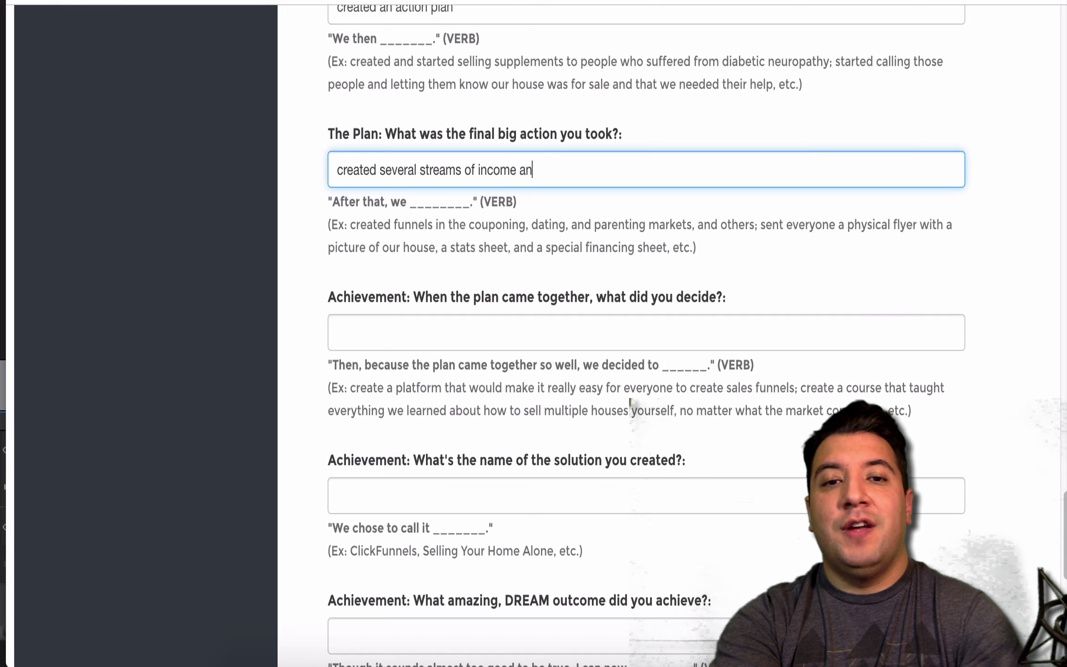
{"action": "type", "text": "d helped other"}
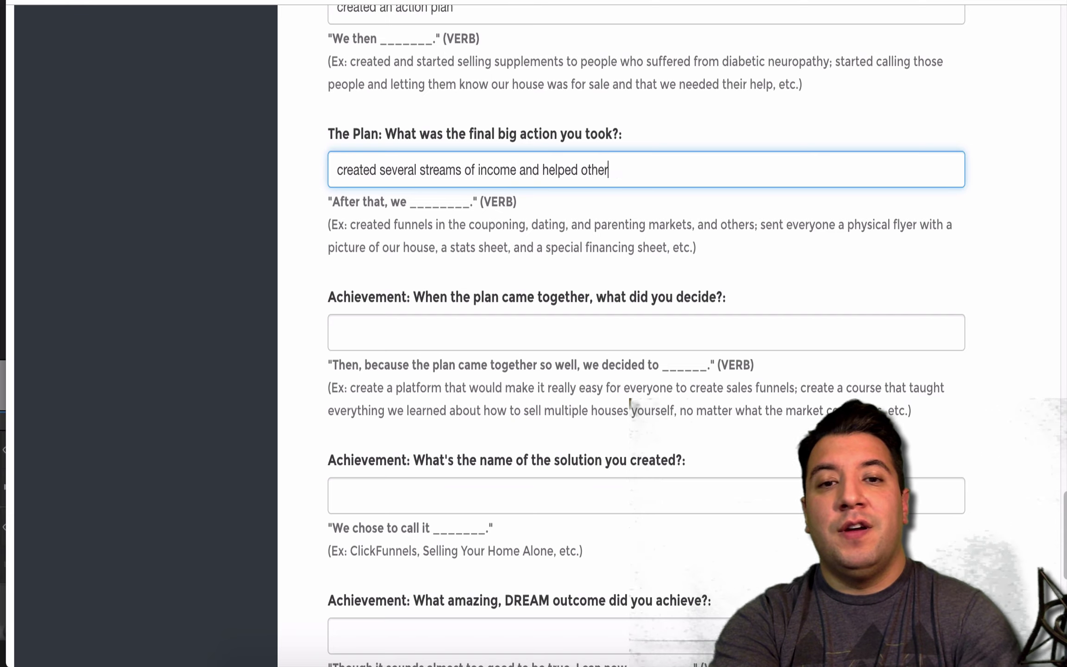
{"action": "type", "text": "s to"}
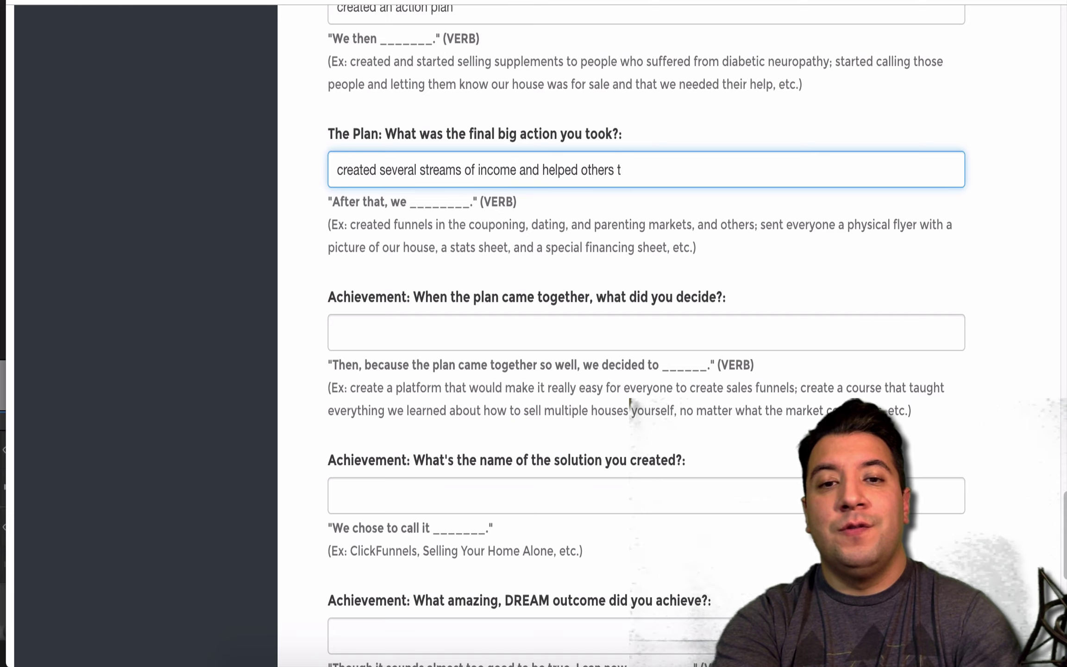
{"action": "key", "text": "BackSpace"}
{"action": "type", "text": "do the same"}
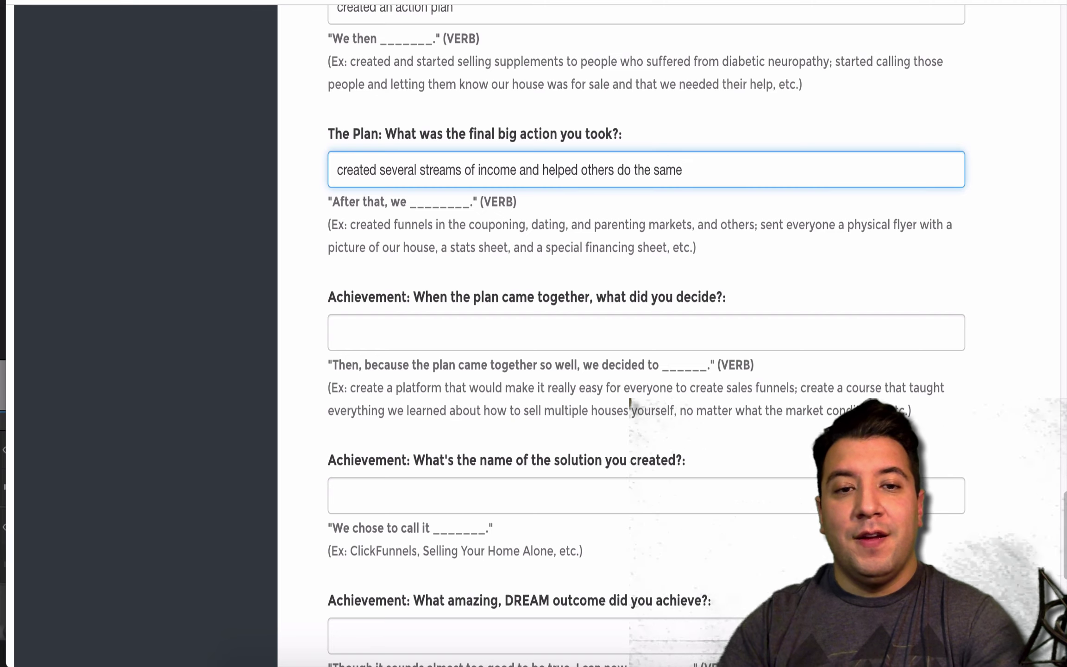
- Answer the decision with 'create a course of our own' and name the solution 'Income Generating Secrets'
{"action": "left_click", "coordinate": [541, 323]}
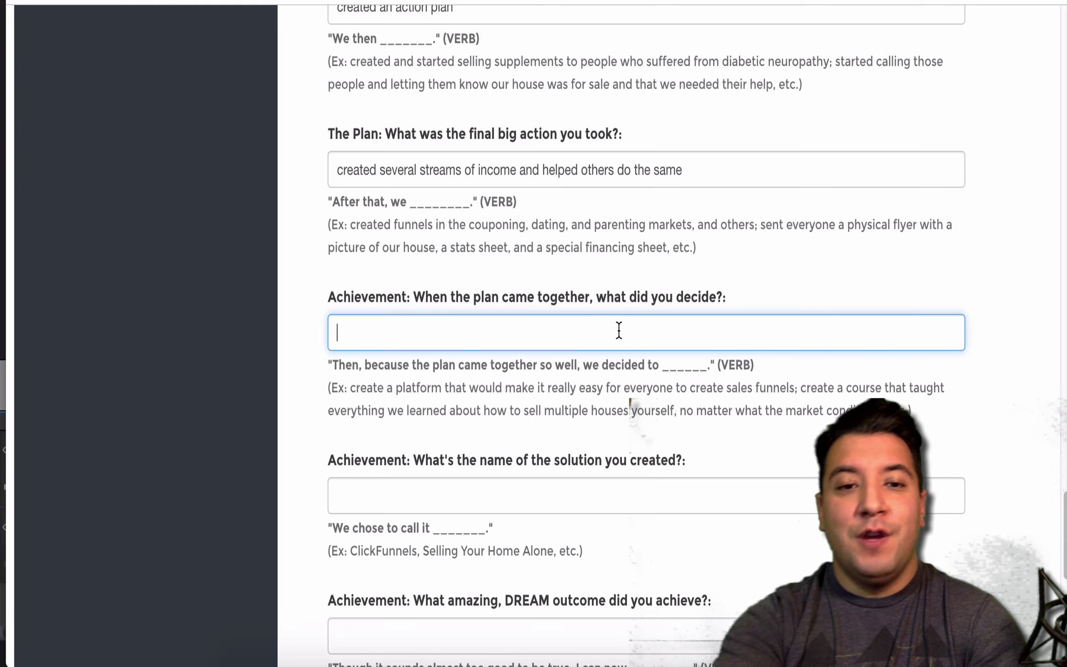
{"action": "type", "text": "create a cour"}
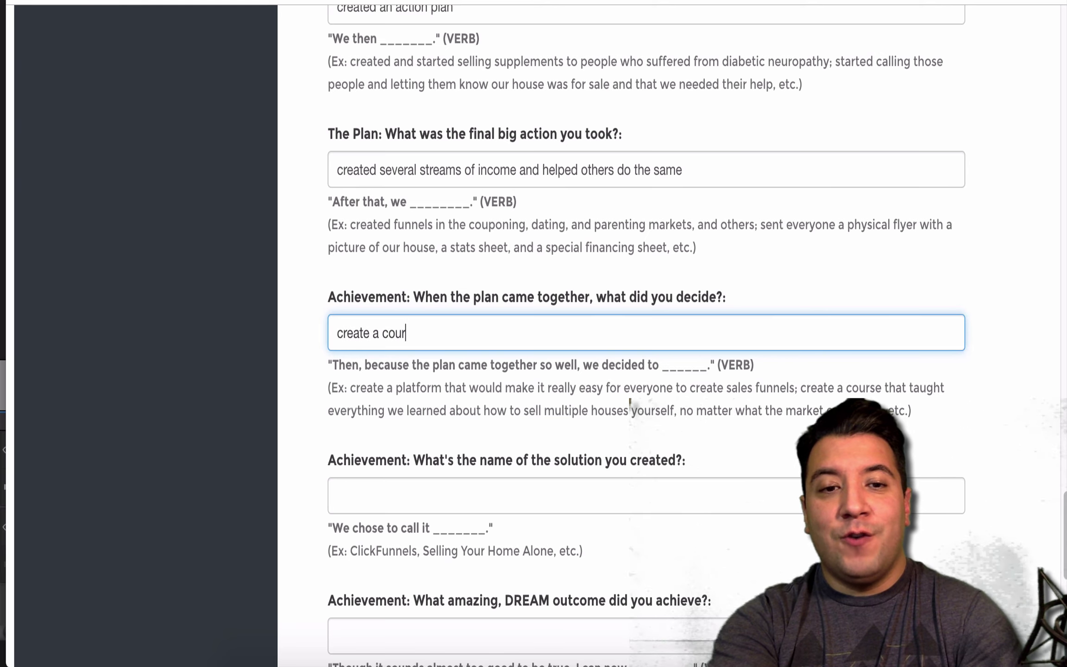
{"action": "type", "text": "se of our own"}
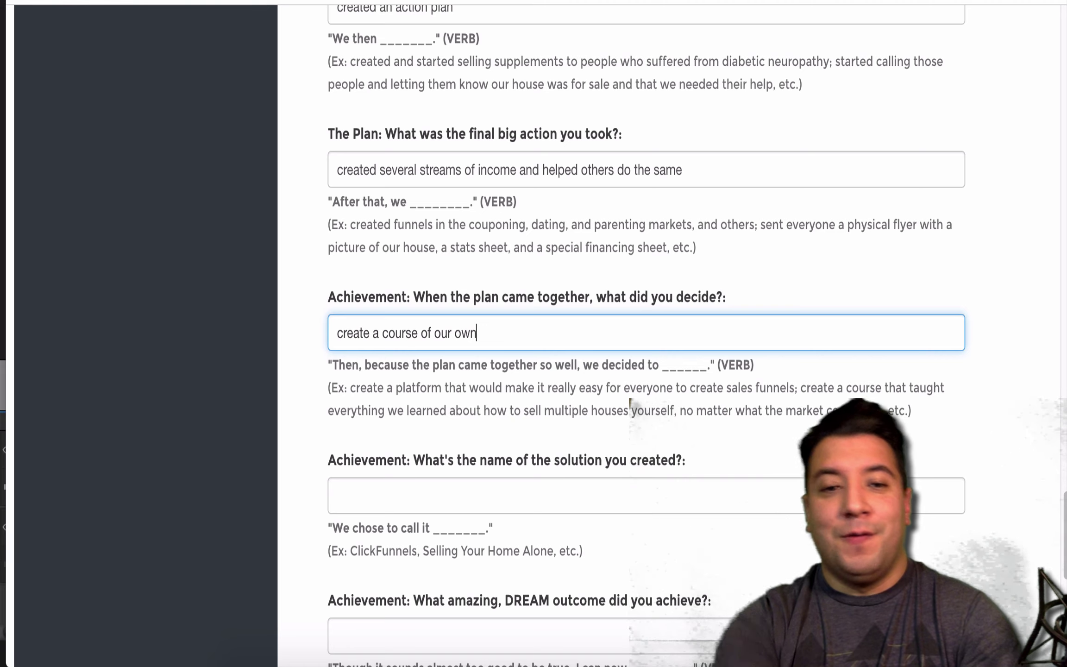
{"action": "left_click", "coordinate": [656, 493]}
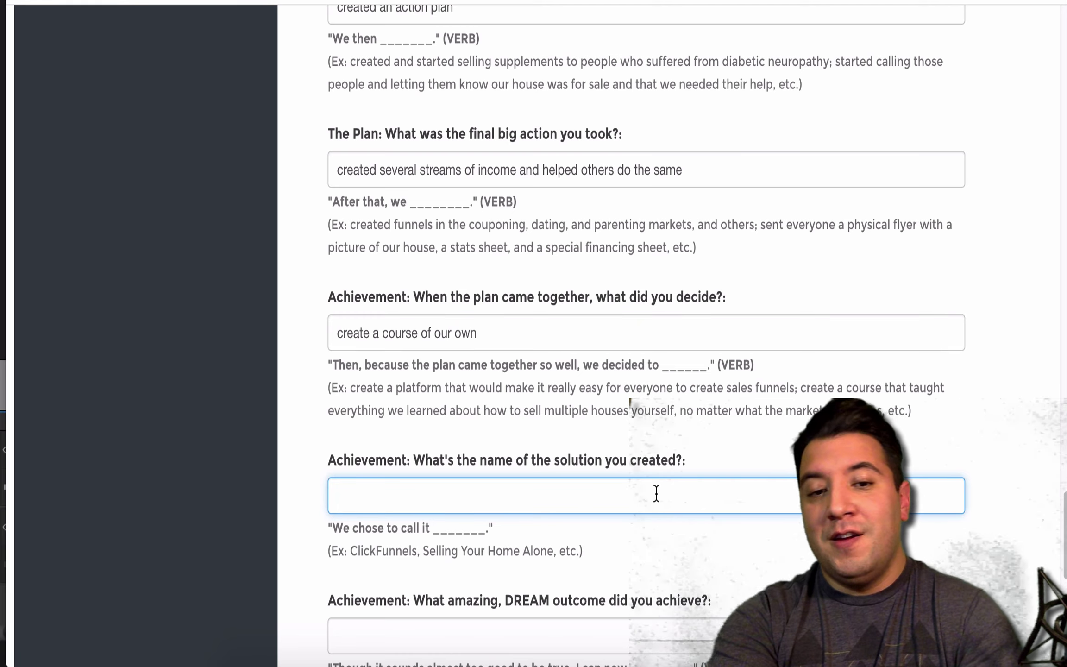
{"action": "type", "text": "Ric"}
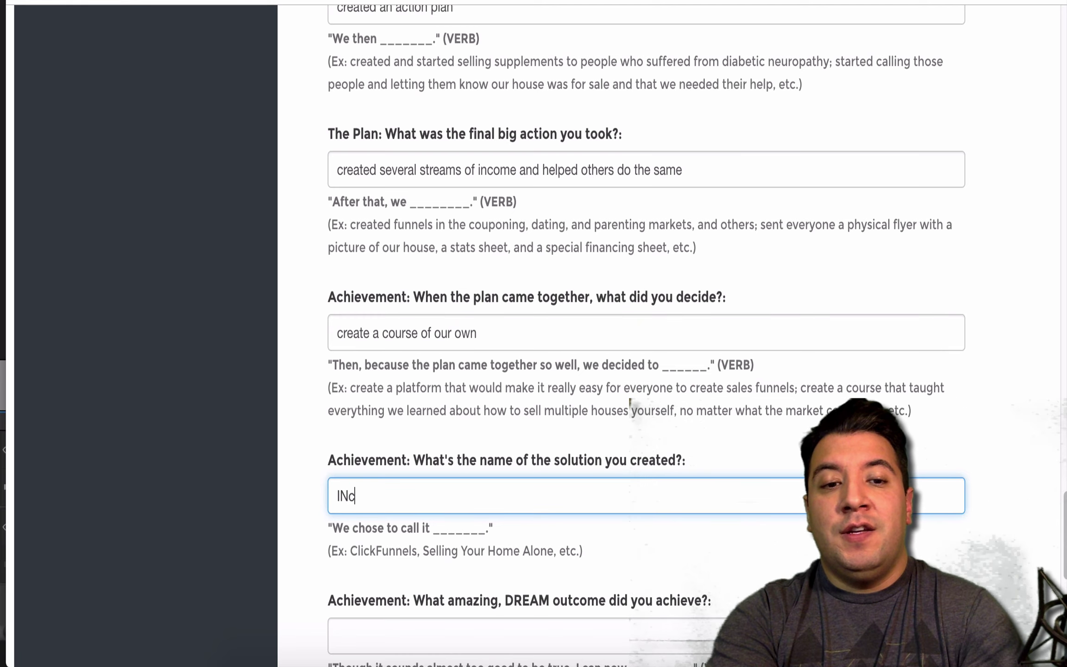
{"action": "type", "text": "o"}
{"action": "key", "text": "BackSpace"}
{"action": "key", "text": "BackSpace"}
{"action": "key", "text": "BackSpace"}
{"action": "key", "text": "BackSpace"}
{"action": "type", "text": "Ic"}
{"action": "key", "text": "BackSpace"}
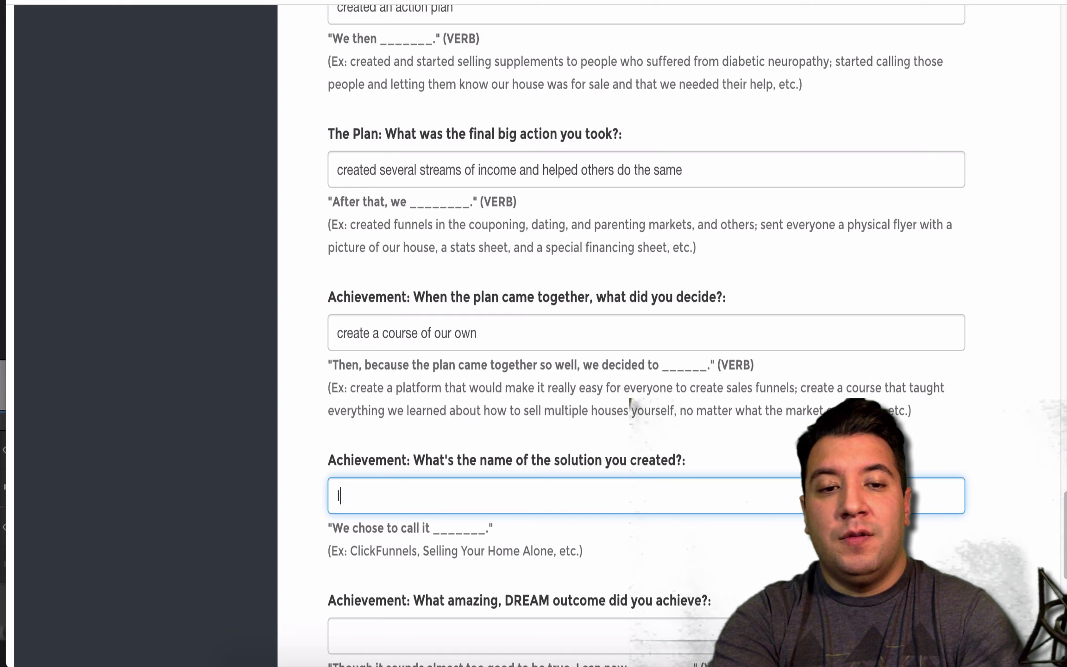
{"action": "type", "text": "ncome Gener"}
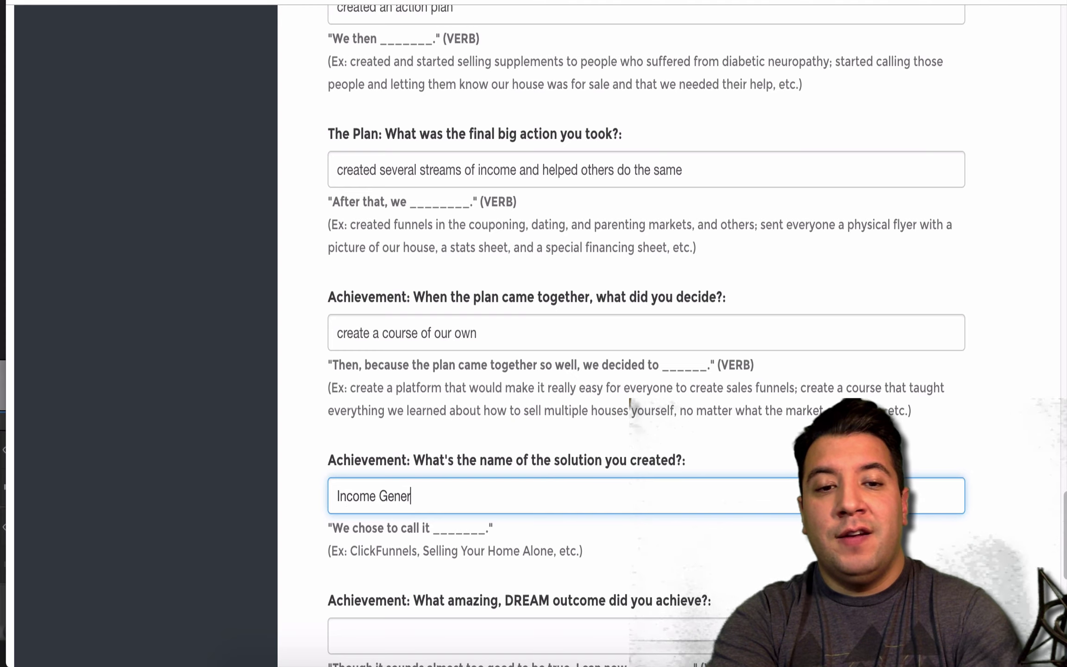
{"action": "type", "text": "ating Secre"}
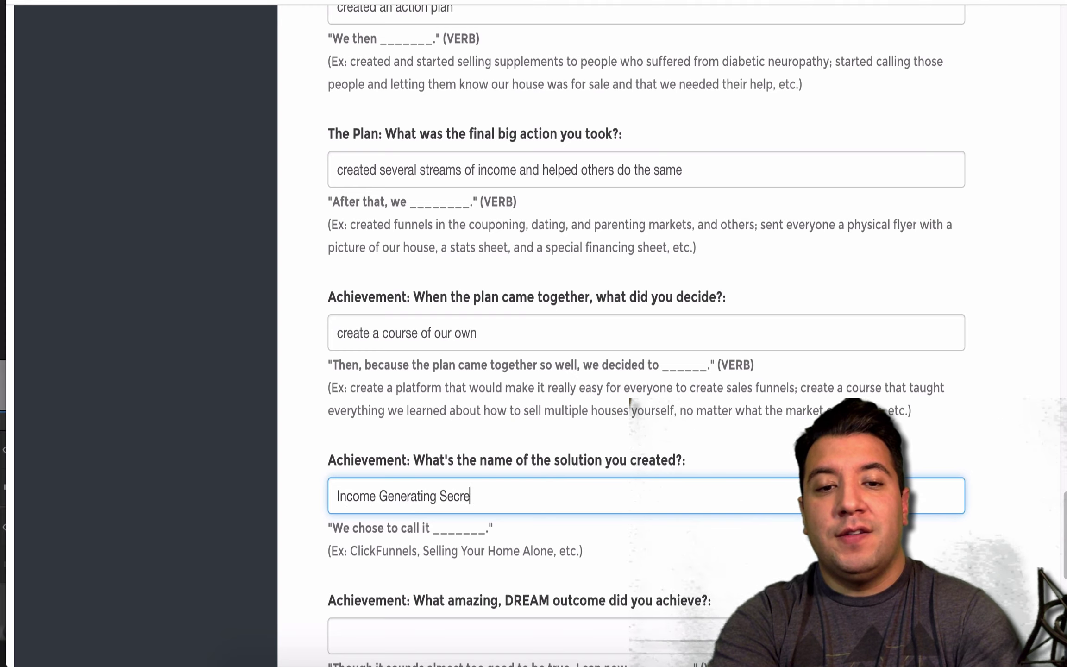
{"action": "type", "text": "ts 1.0"}
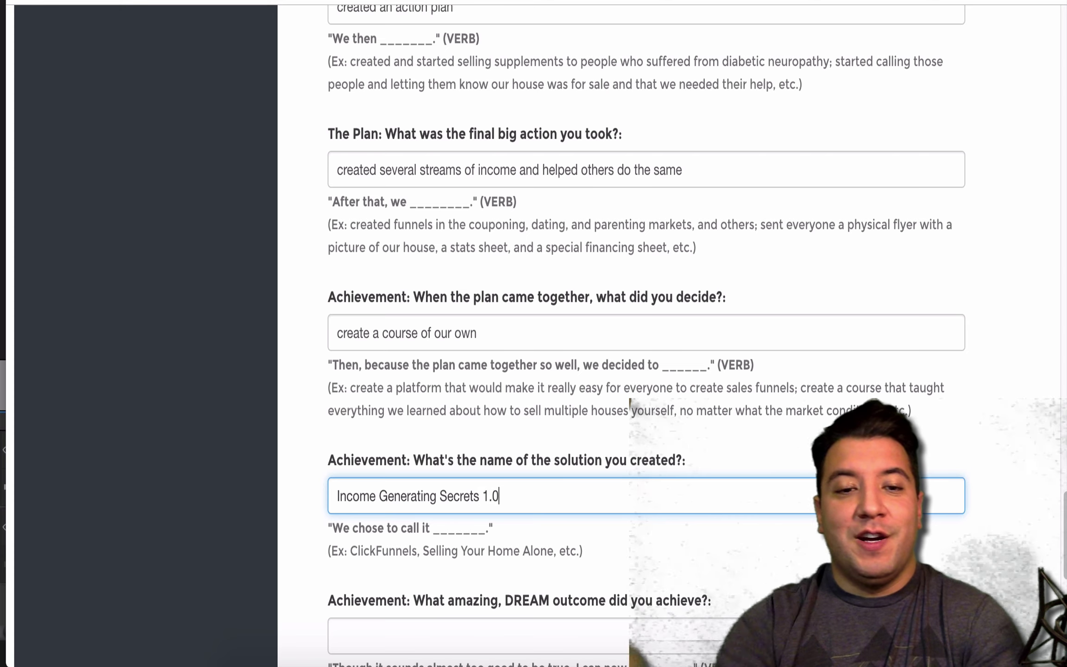
- Enter the dream outcome 'spend my time with who I want, how I want, and go wherever I want any time I want'
{"action": "scroll", "coordinate": [1064, 562], "scroll_direction": "down", "scroll_amount": 7}
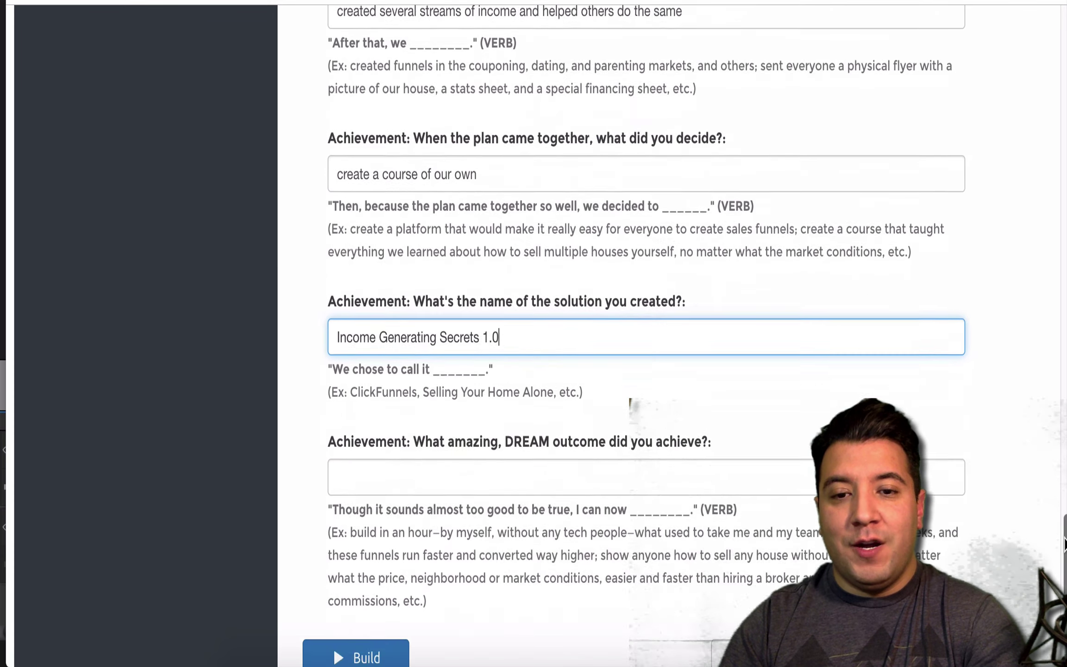
{"action": "left_click", "coordinate": [592, 297]}
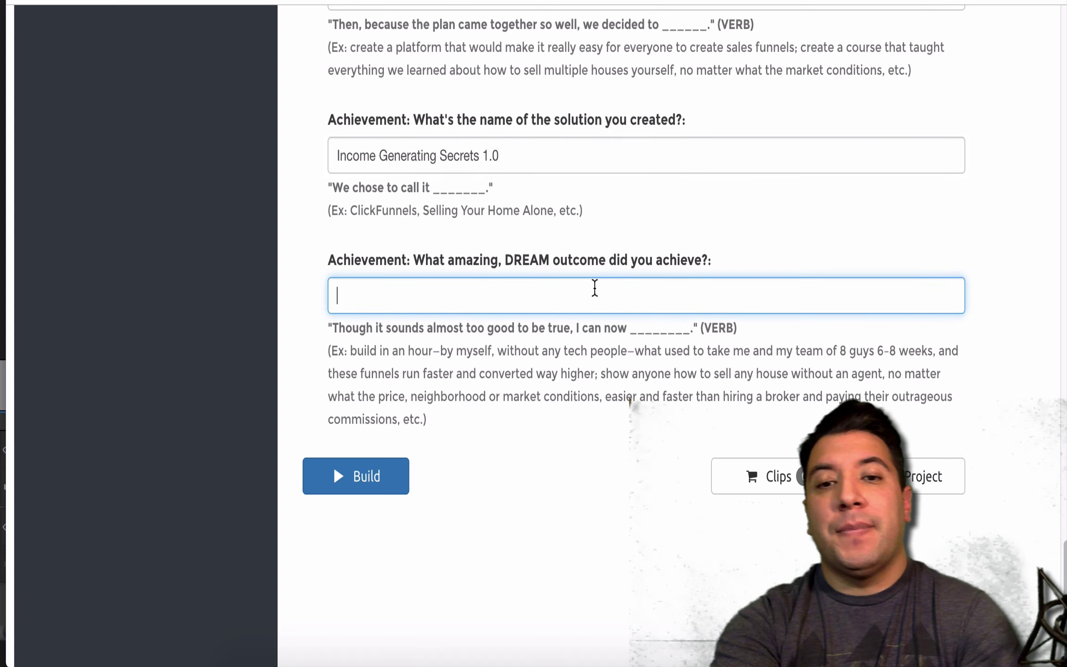
{"action": "type", "text": "spend my t"}
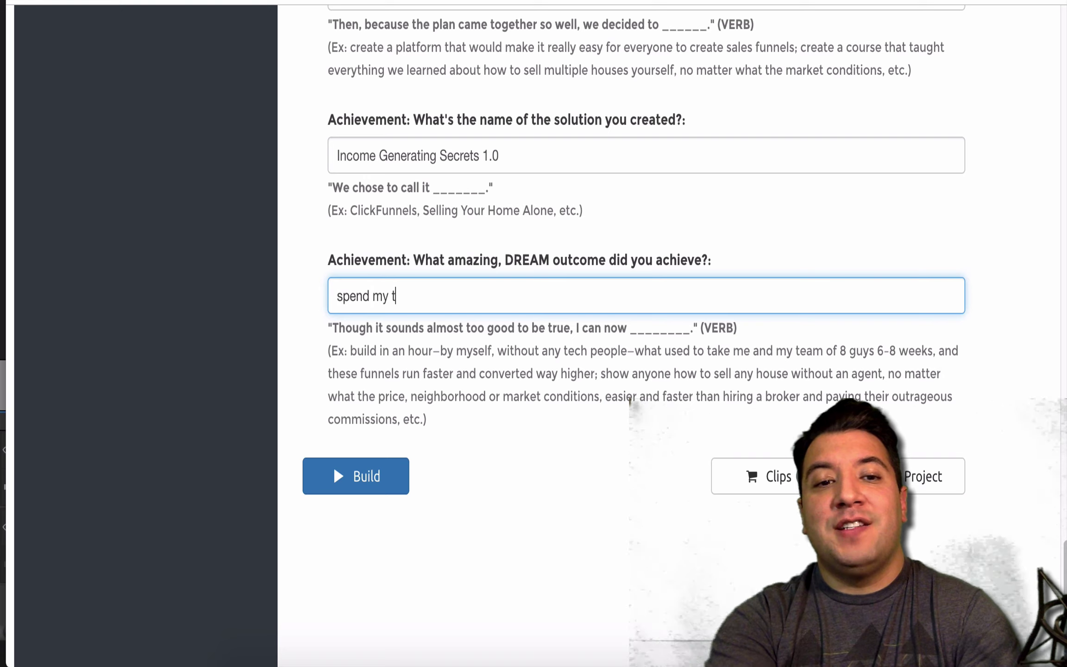
{"action": "type", "text": "ime with who "}
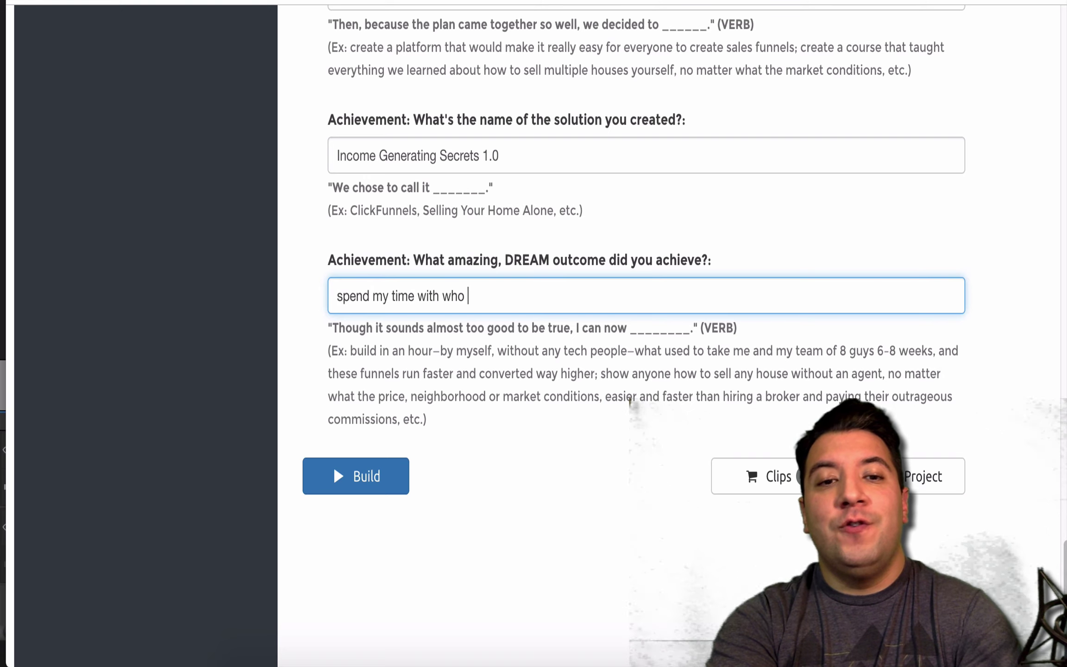
{"action": "type", "text": "I want, how"}
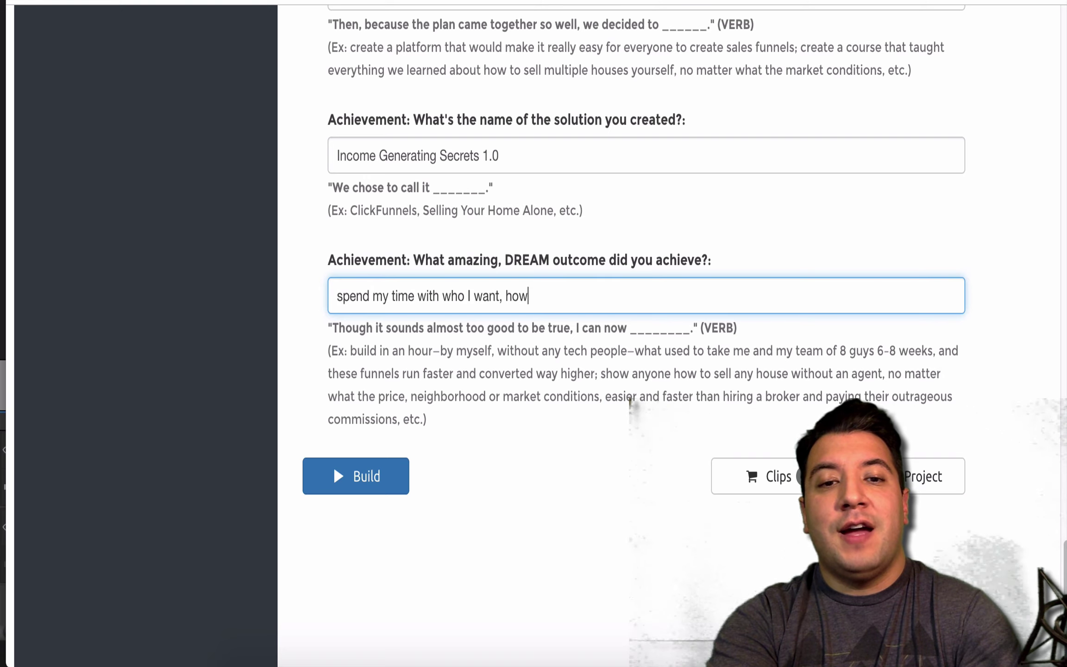
{"action": "type", "text": "want, a"}
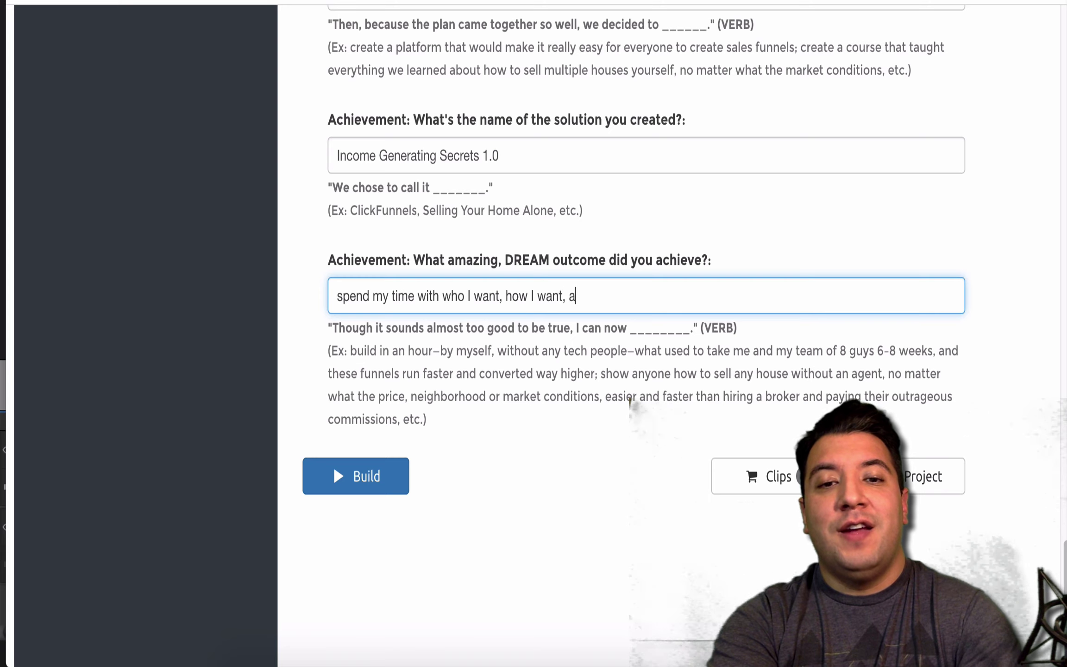
{"action": "type", "text": "nd go wherever I wnat"}
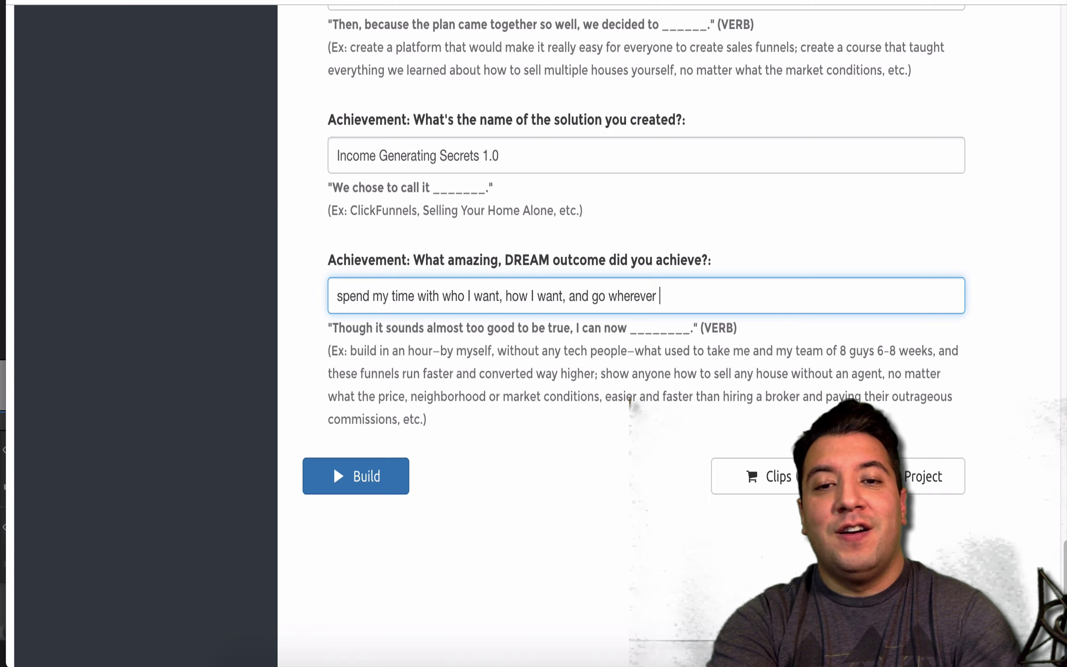
{"action": "key", "text": "BackSpace"}
{"action": "key", "text": "BackSpace"}
{"action": "key", "text": "BackSpace"}
{"action": "type", "text": "n"}
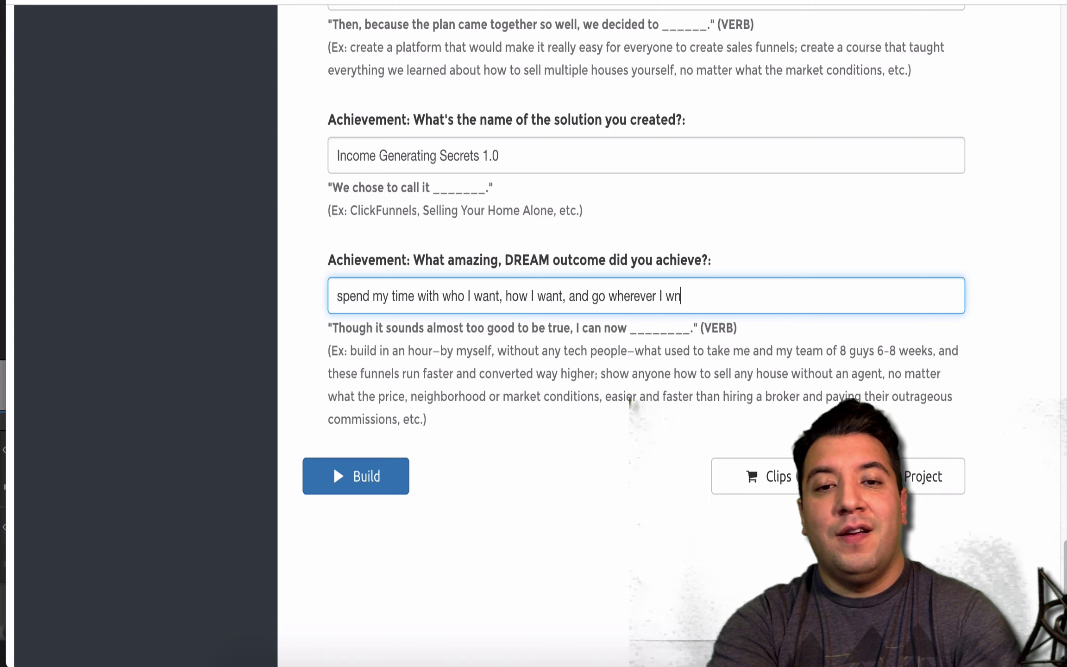
{"action": "key", "text": "BackSpace"}
{"action": "type", "text": "ant antye"}
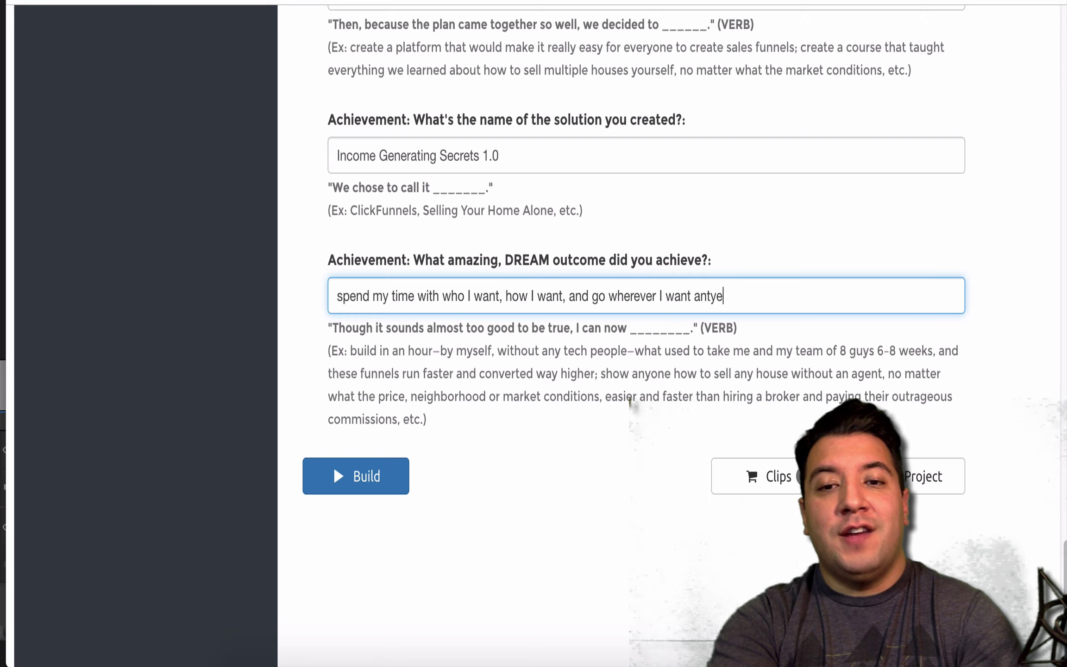
{"action": "key", "text": "BackSpace"}
{"action": "key", "text": "BackSpace"}
{"action": "key", "text": "BackSpace"}
{"action": "key", "text": "BackSpace"}
{"action": "type", "text": "n"}
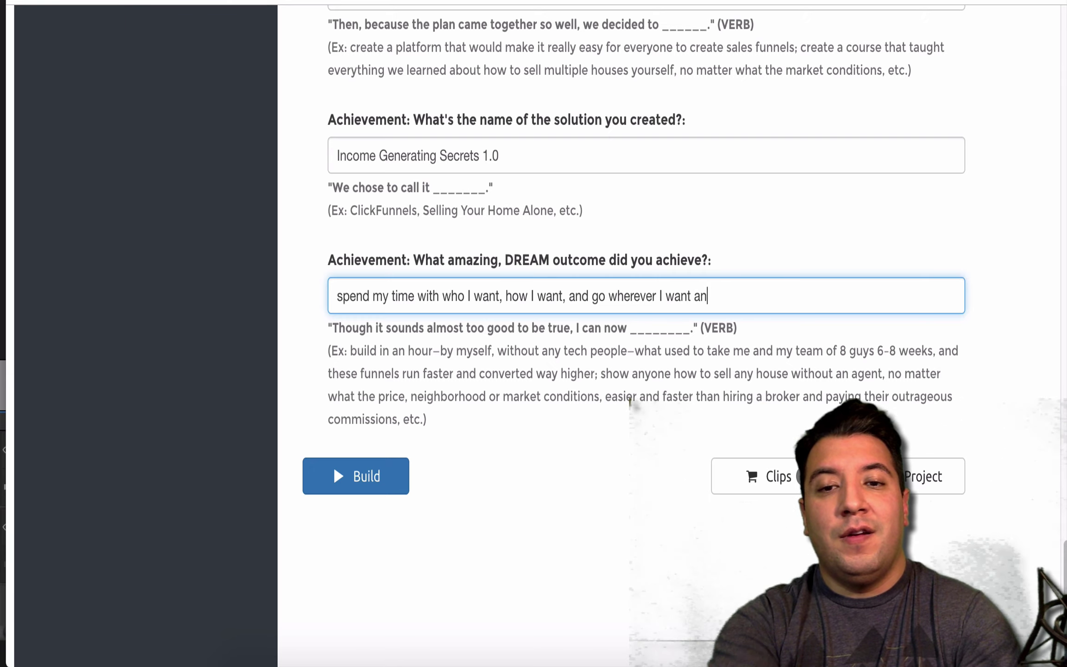
{"action": "type", "text": "y time I wana"}
{"action": "key", "text": "BackSpace"}
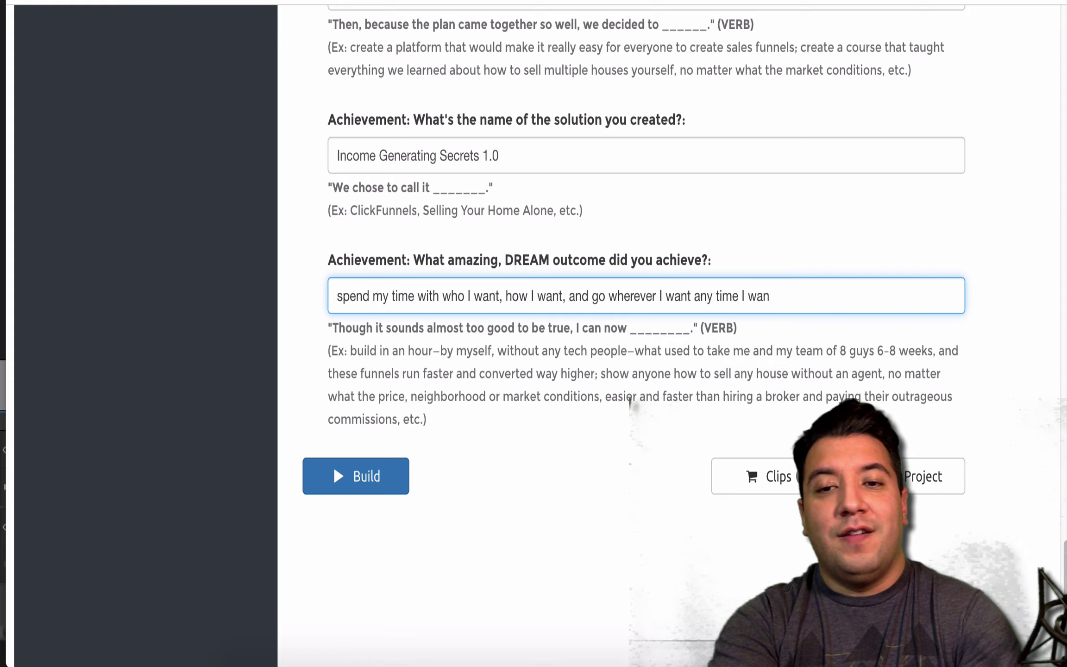
{"action": "type", "text": "t"}
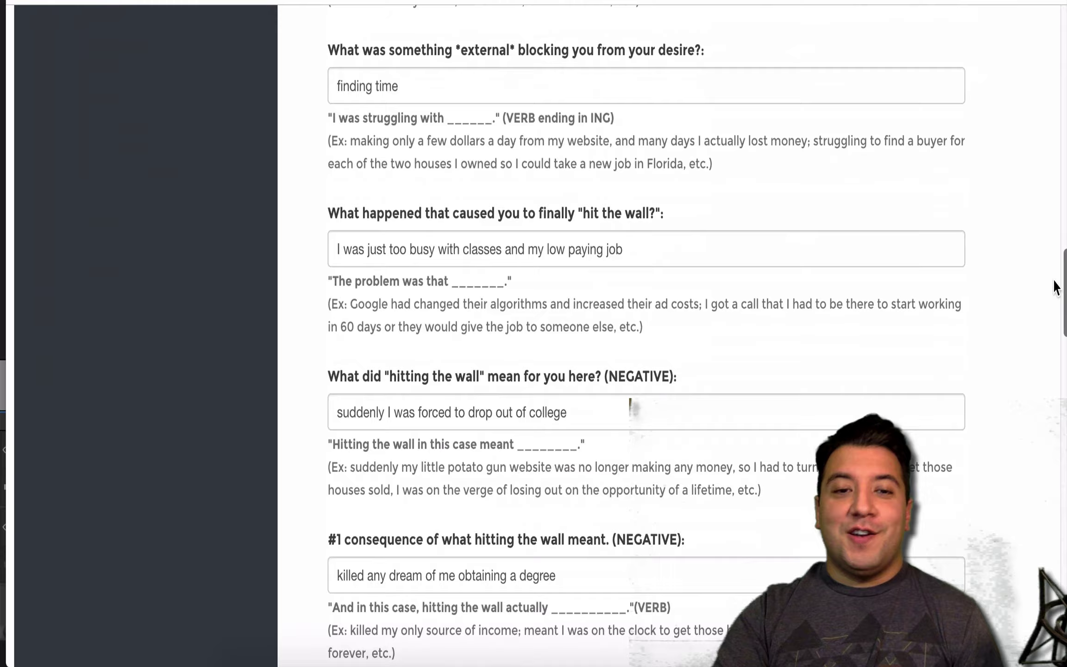
- Build the SHORT Epiphany Bridge Script from the completed college-student answers
{"action": "scroll", "coordinate": [1054, 287], "scroll_direction": "down", "scroll_amount": 20}
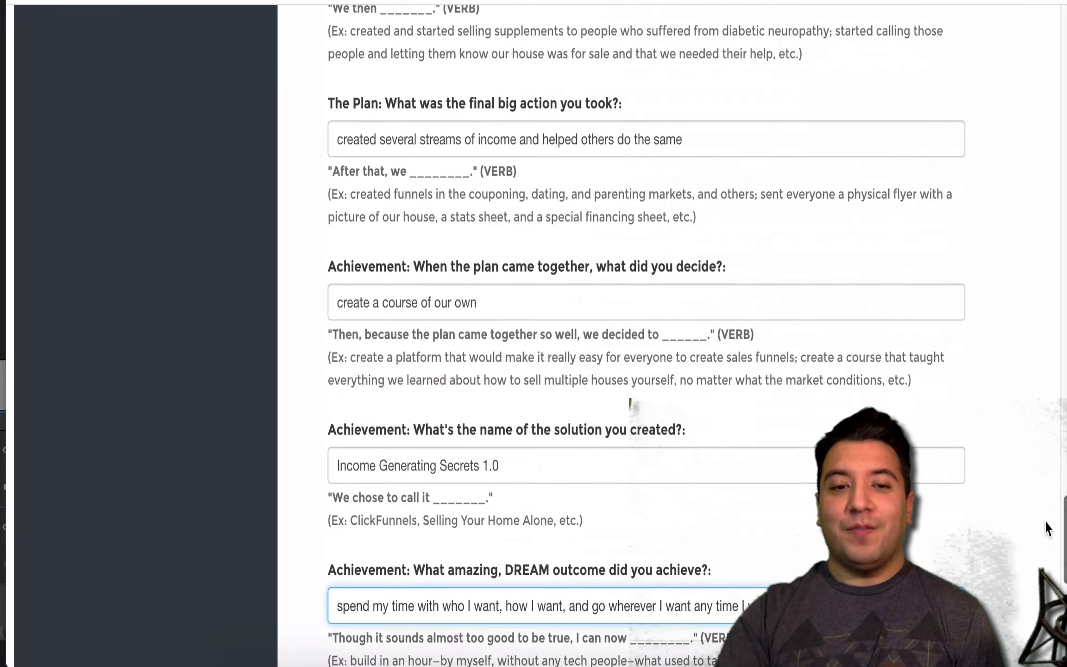
{"action": "left_click", "coordinate": [376, 572]}
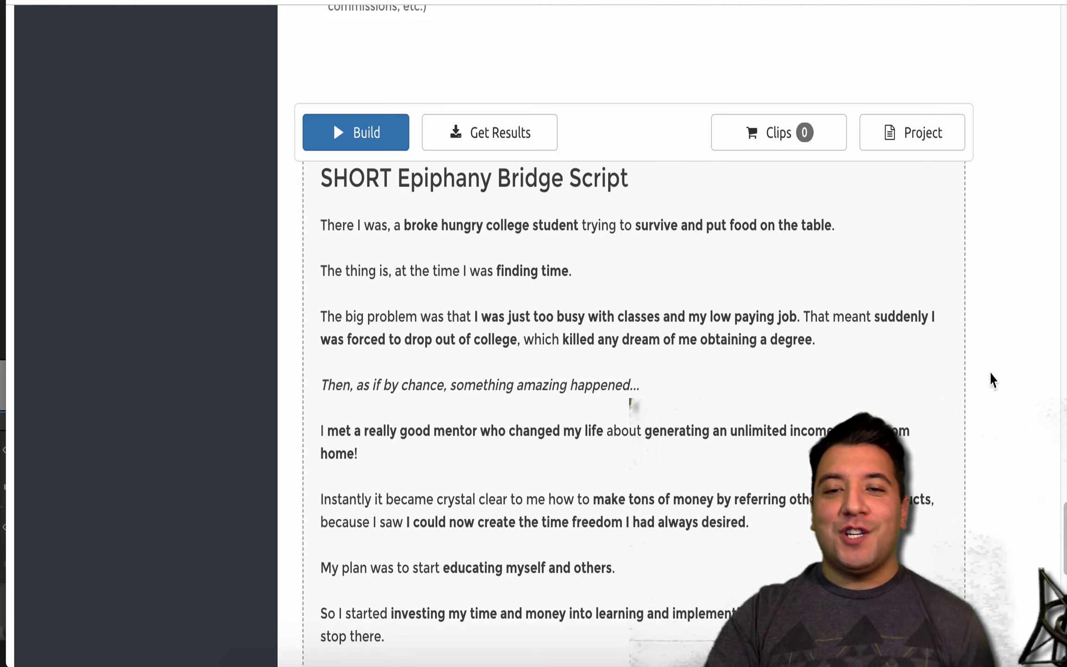
{"action": "left_click_drag", "start_coordinate": [1063, 539], "coordinate": [1061, 562]}
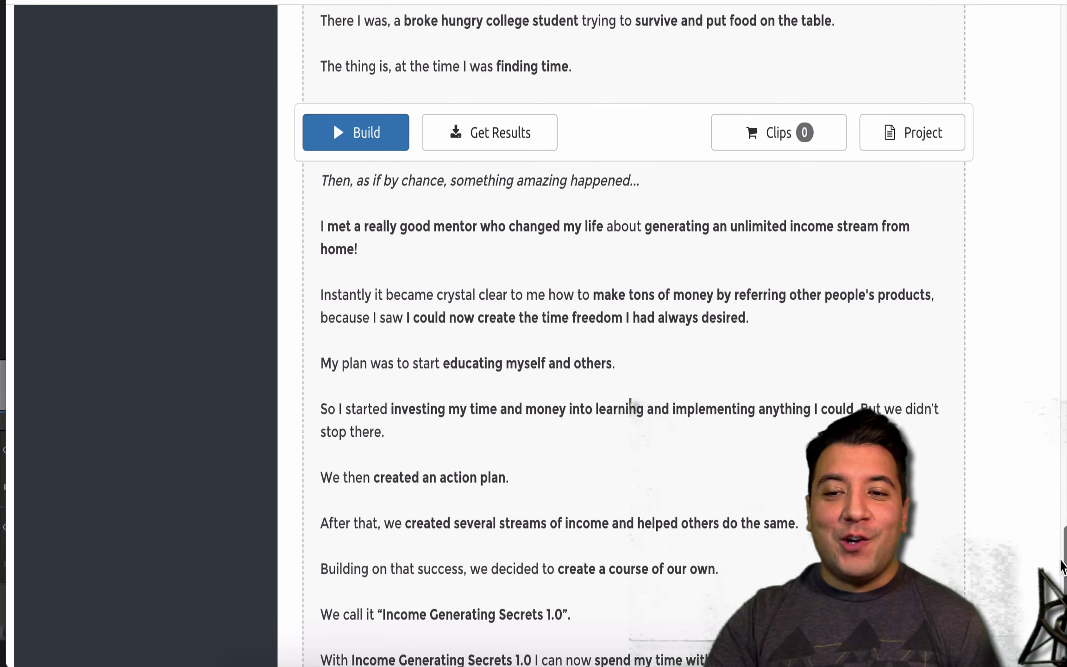
{"action": "left_click_drag", "start_coordinate": [1063, 552], "coordinate": [1062, 577]}
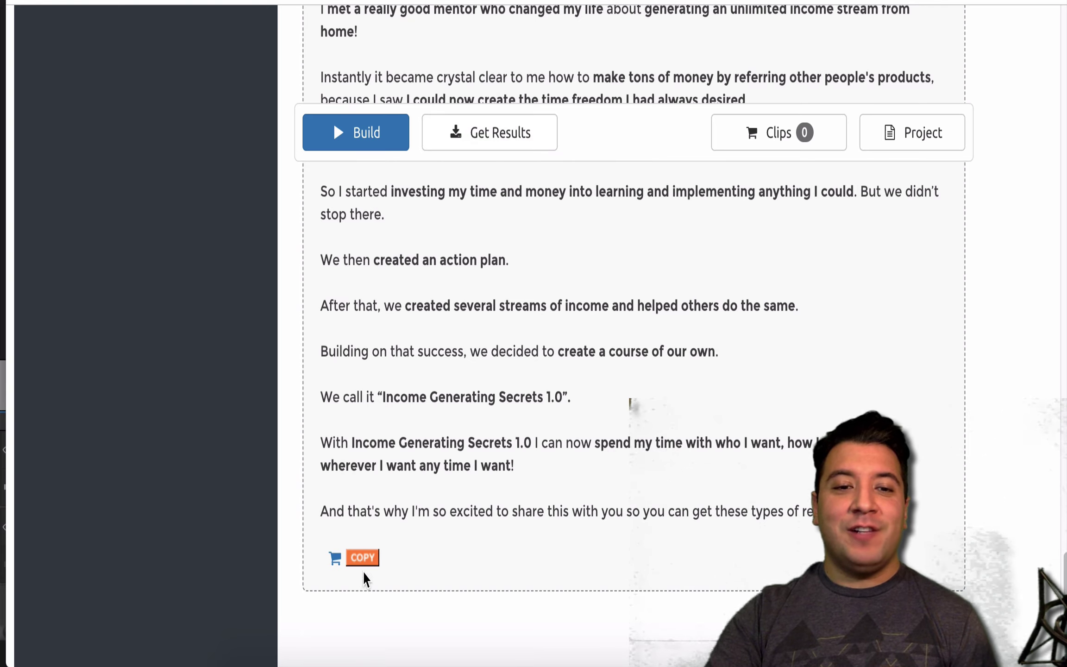
- Choose the DOCX Word format for the Funnel Scripts results
{"action": "left_click", "coordinate": [541, 147]}
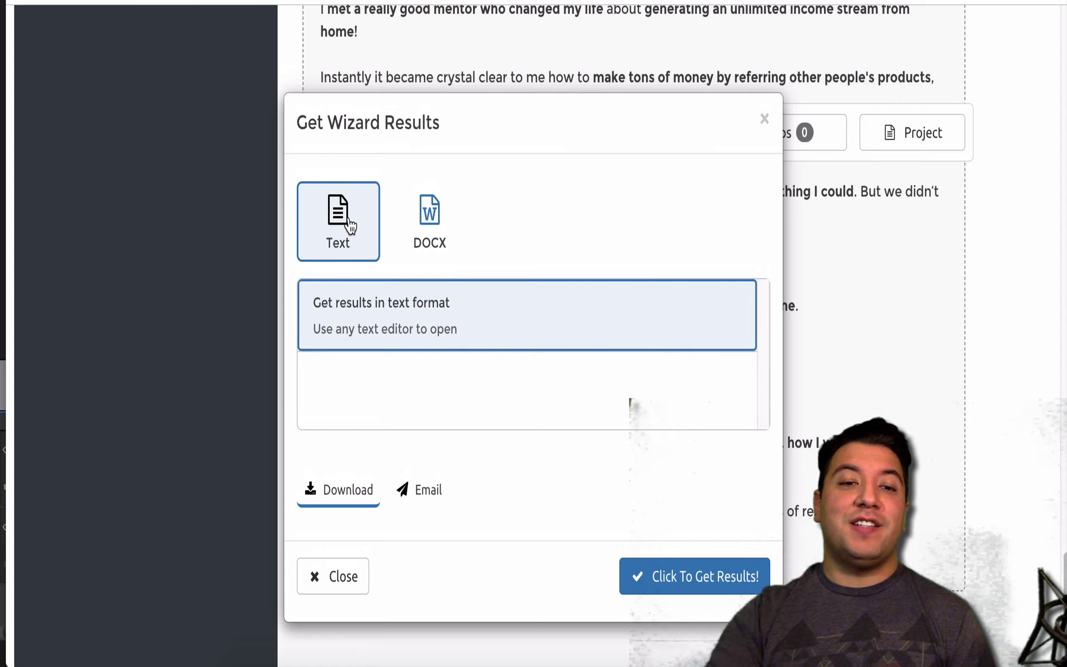
{"action": "left_click", "coordinate": [435, 494]}
{"action": "left_click", "coordinate": [604, 475]}
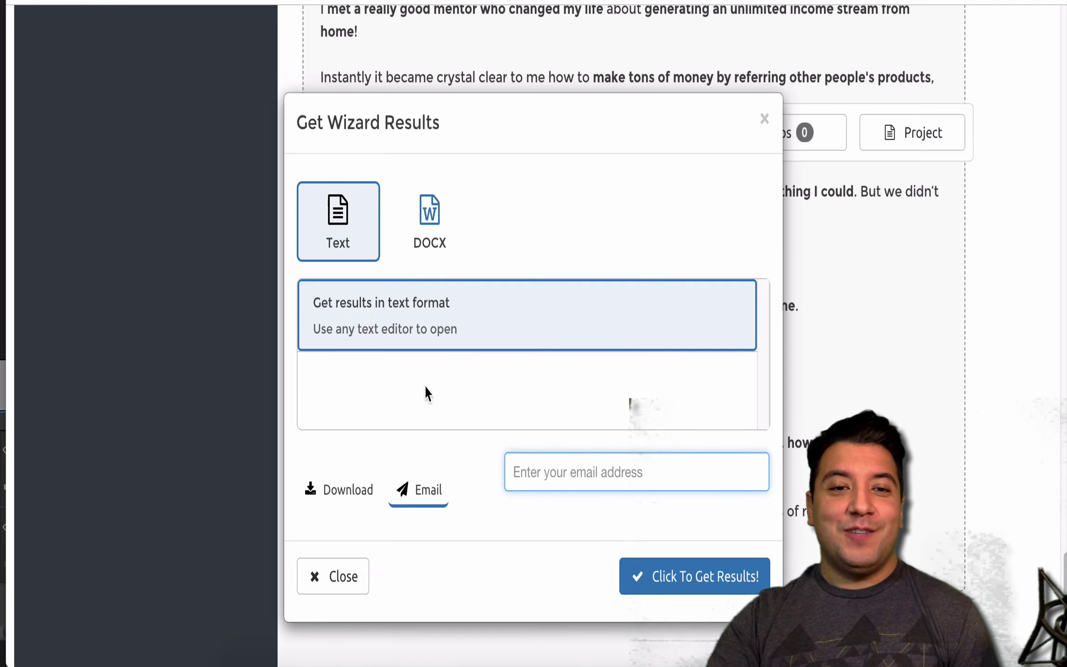
{"action": "left_click", "coordinate": [433, 227]}
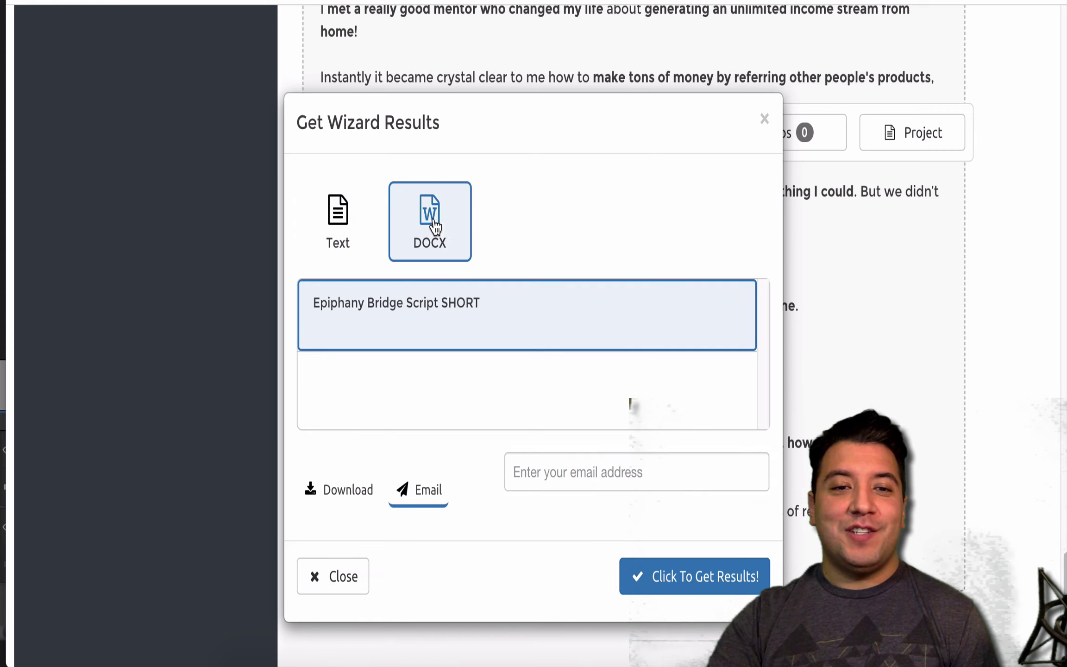
{"action": "left_click", "coordinate": [688, 581]}
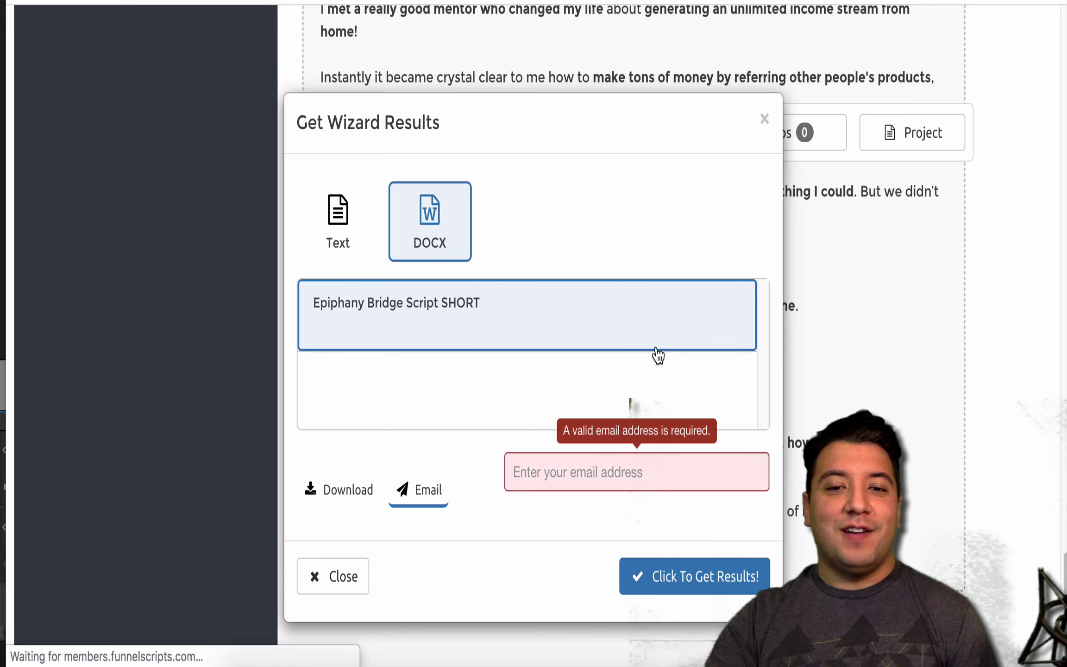
- Download the script as epiphany_bridge_script_short.docx and open the downloaded file
{"action": "left_click", "coordinate": [356, 492]}
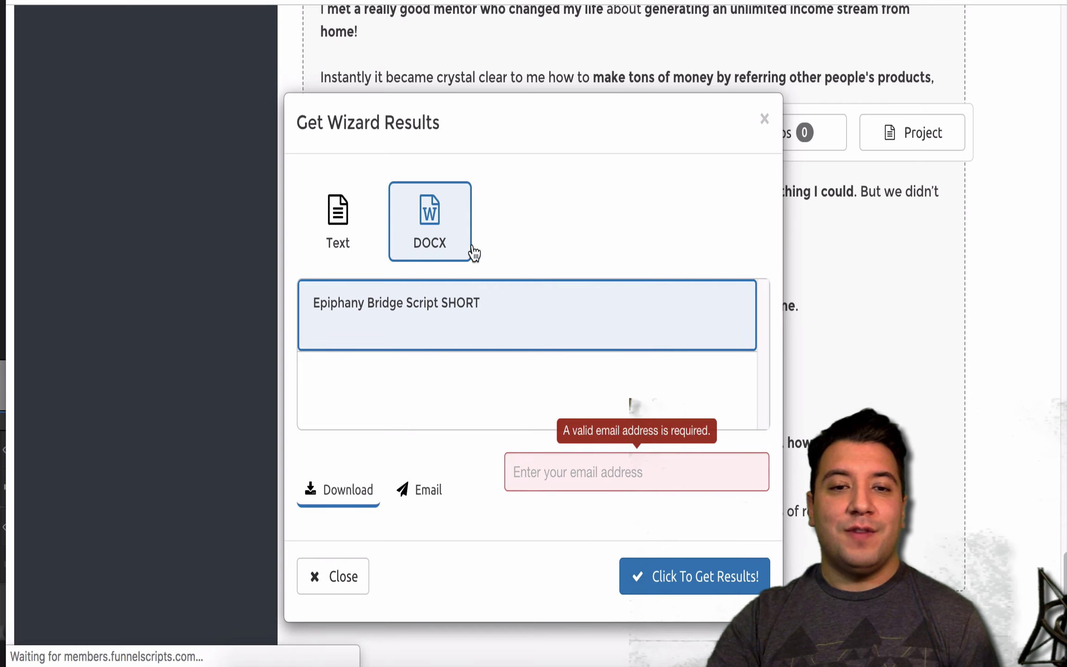
{"action": "left_click", "coordinate": [648, 566]}
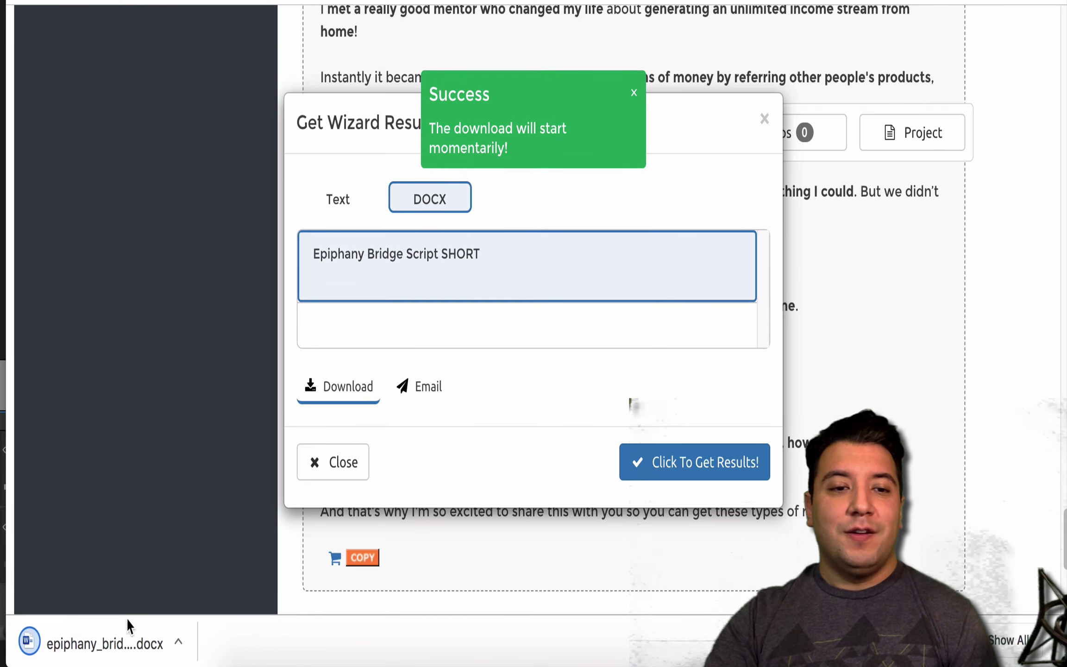
{"action": "left_click", "coordinate": [103, 646]}
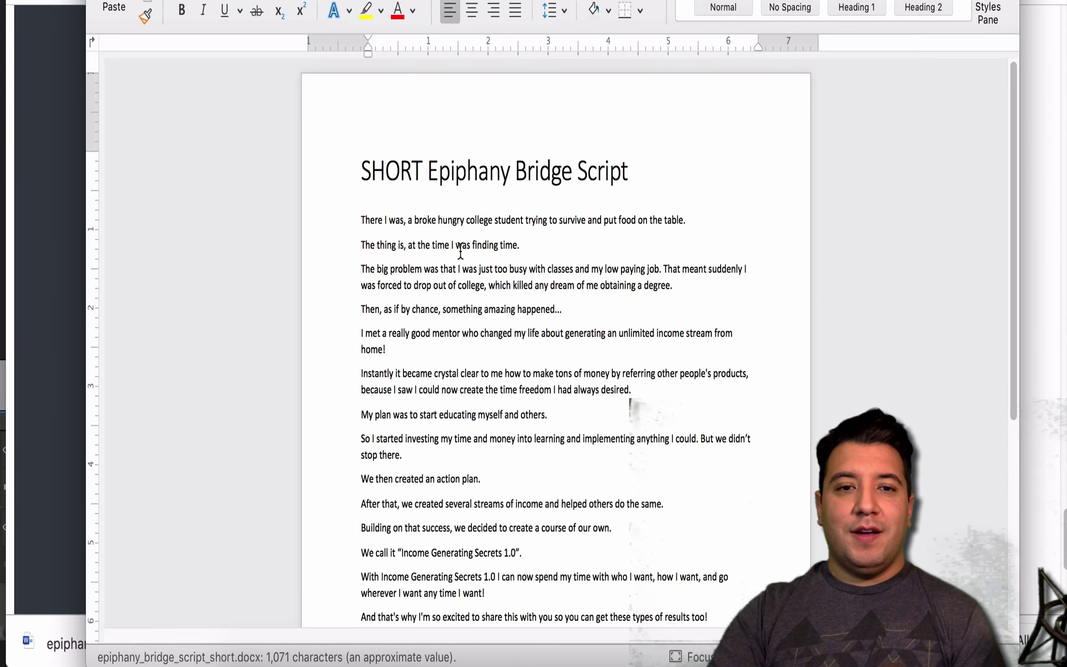
- Scroll through the SHORT Epiphany Bridge Script in Word, from 'There I was' to 'results too!'
{"action": "left_click_drag", "start_coordinate": [1015, 96], "coordinate": [1051, 130]}
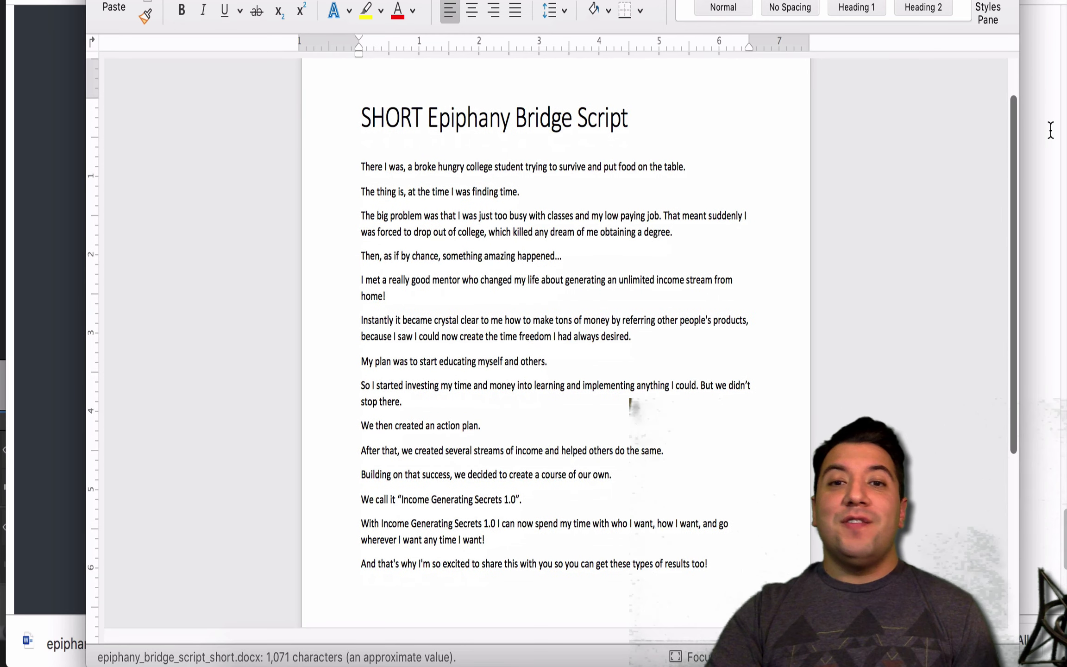